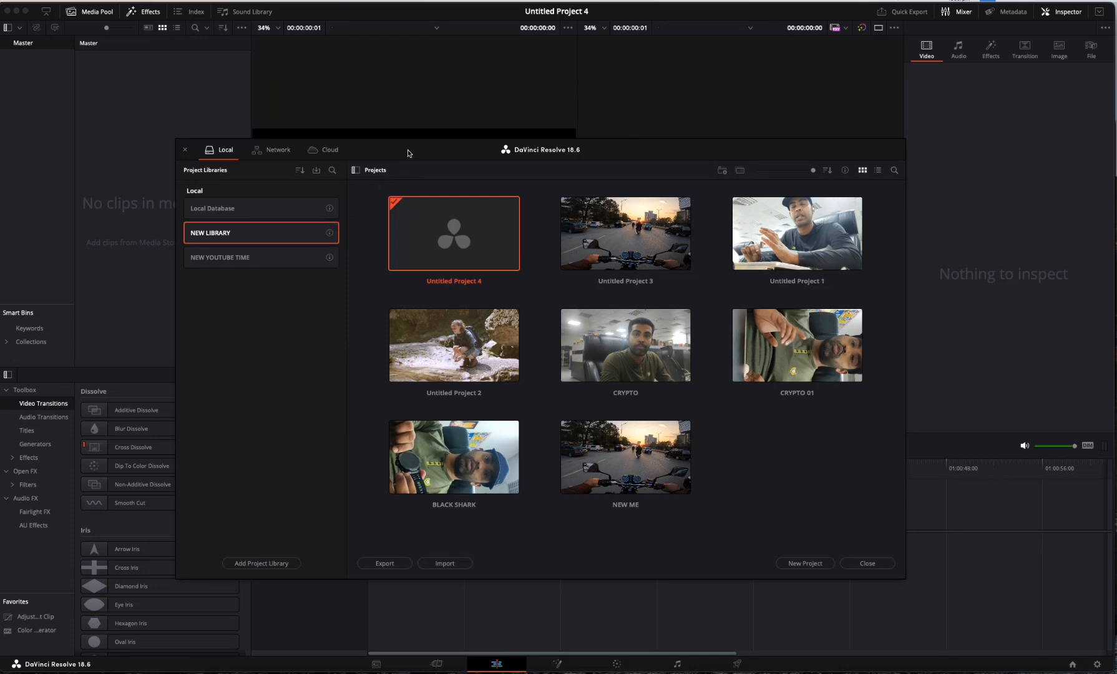
Create a new project in the NEW LIBRARY project library, keeping the suggested project name
{"action": "left_click_drag", "start_coordinate": [410, 148], "coordinate": [392, 140]}
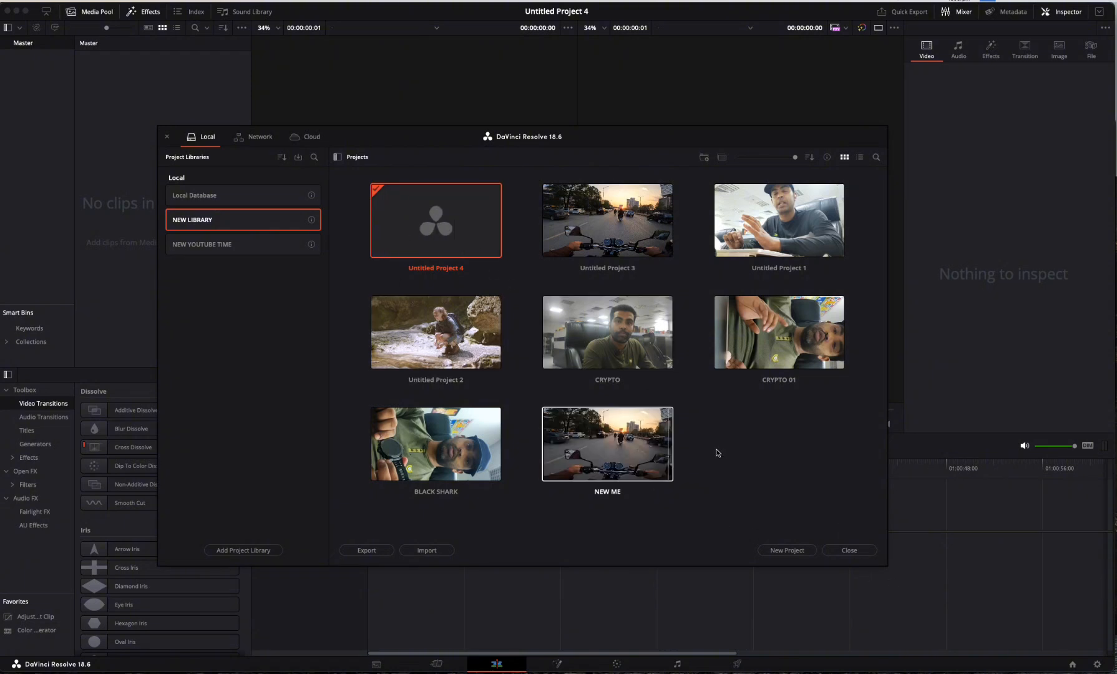
{"action": "left_click", "coordinate": [788, 552]}
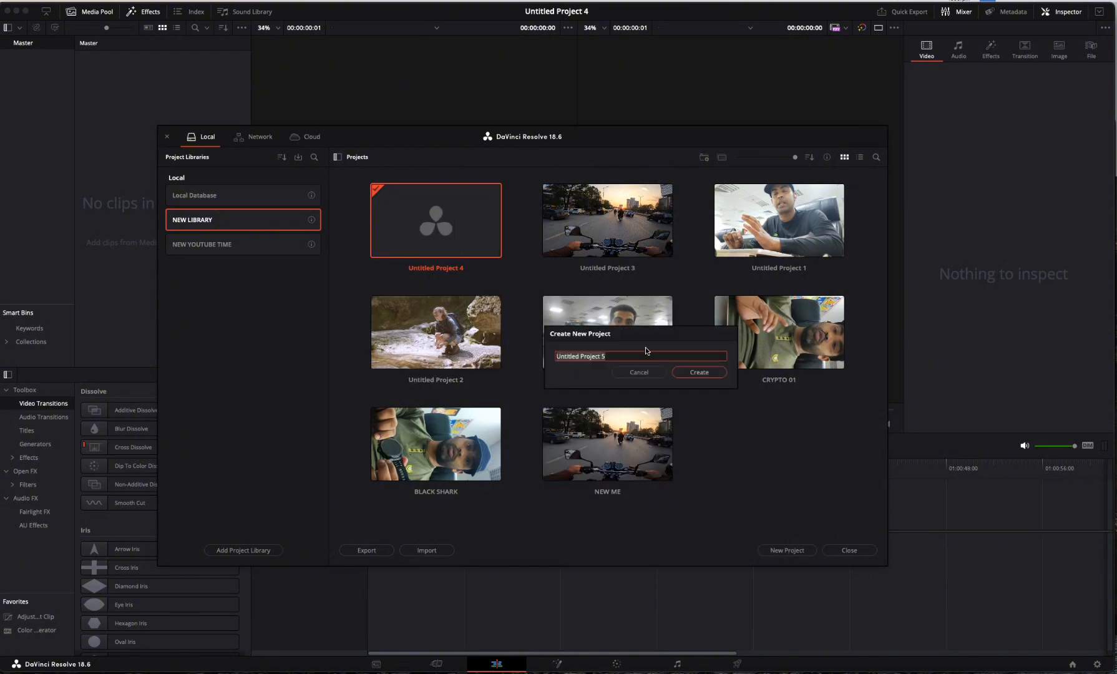
{"action": "left_click", "coordinate": [701, 373]}
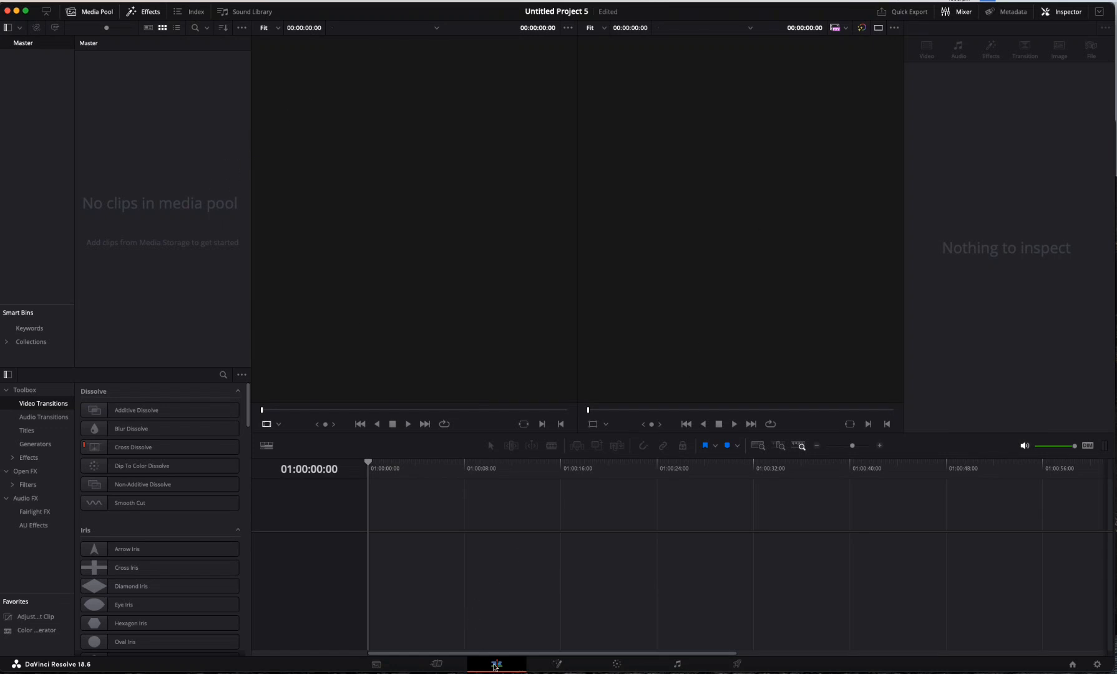
Look through the Media, Cut, Edit, Fusion, Color, Fairlight and Deliver pages of the new project
{"action": "left_click", "coordinate": [377, 664]}
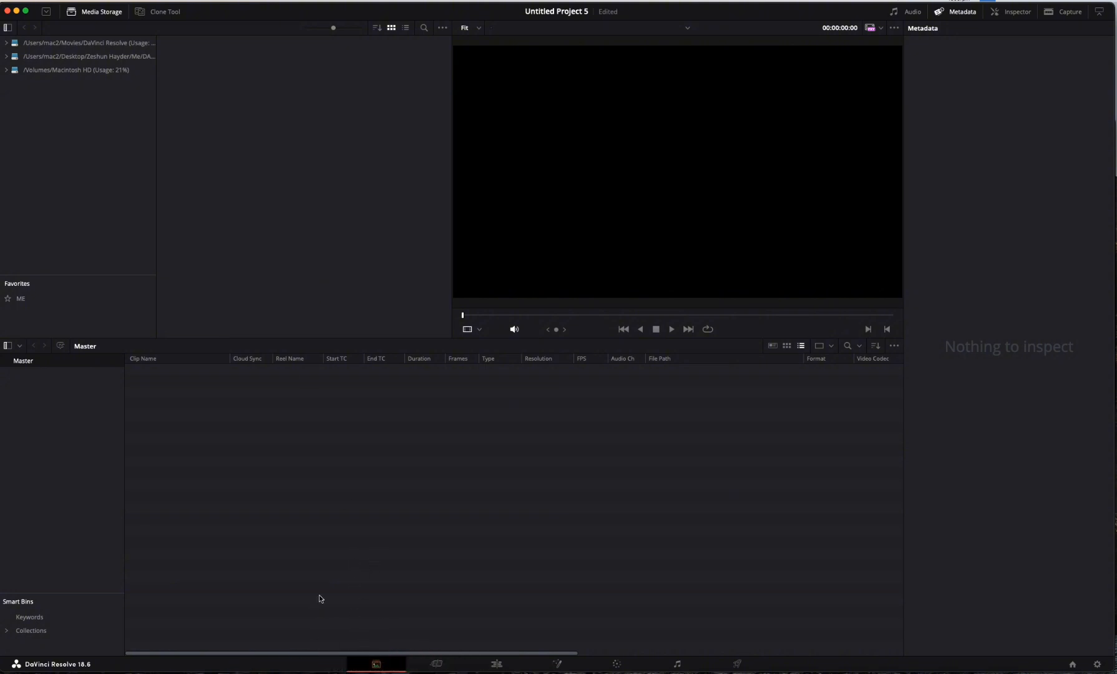
{"action": "left_click", "coordinate": [439, 663]}
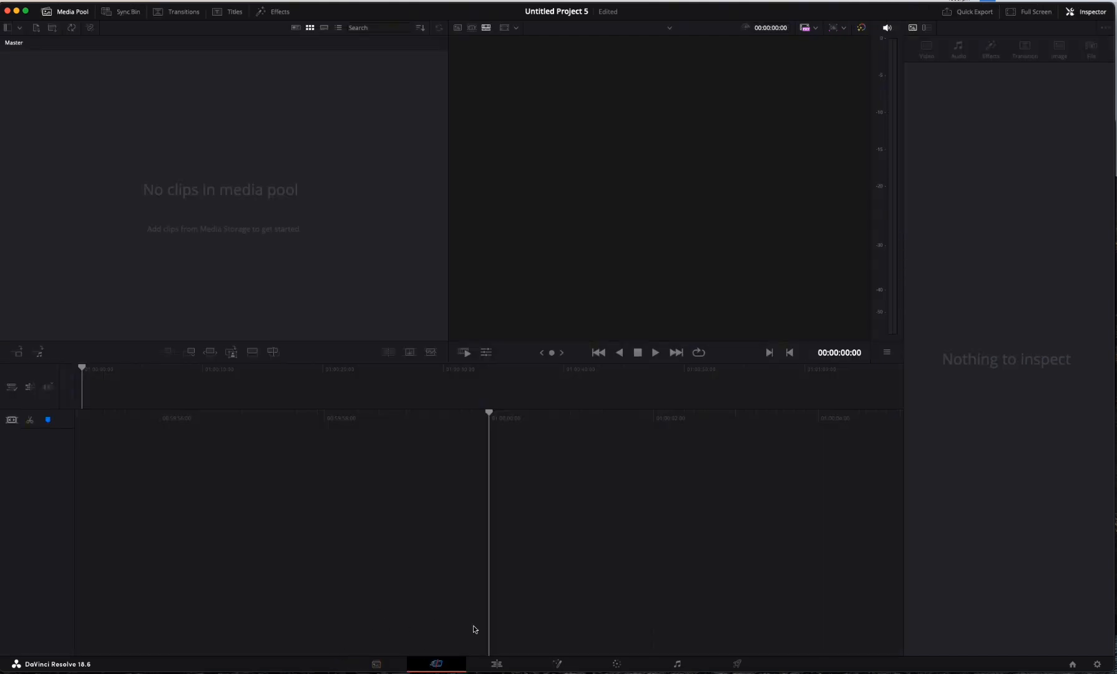
{"action": "left_click", "coordinate": [498, 664]}
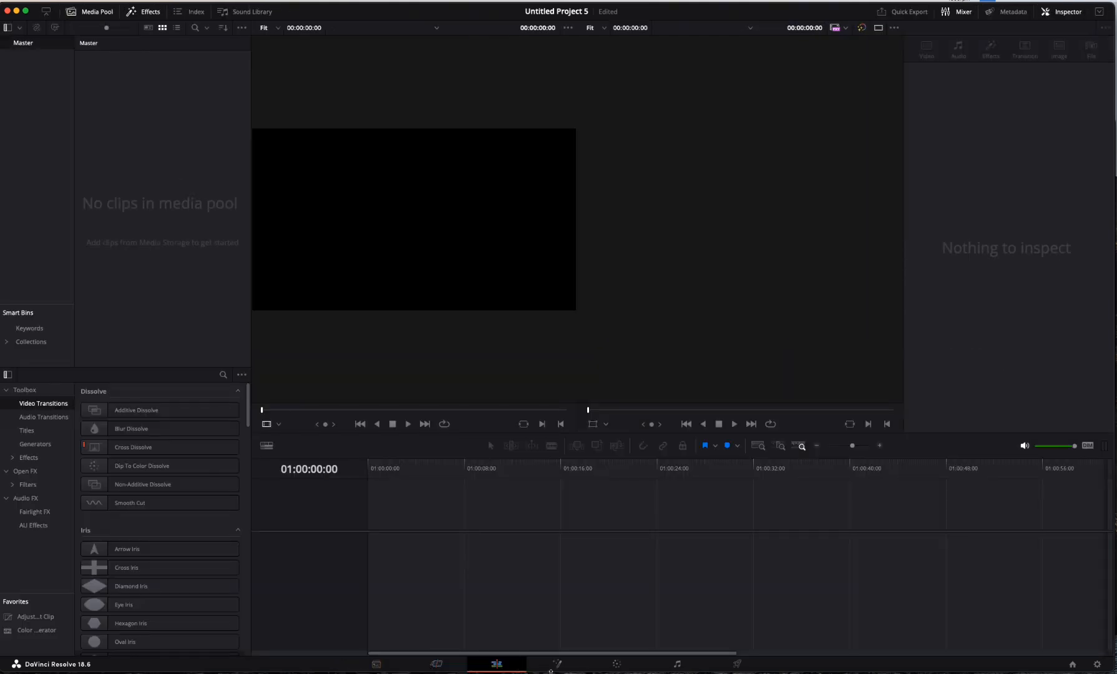
{"action": "left_click", "coordinate": [560, 664]}
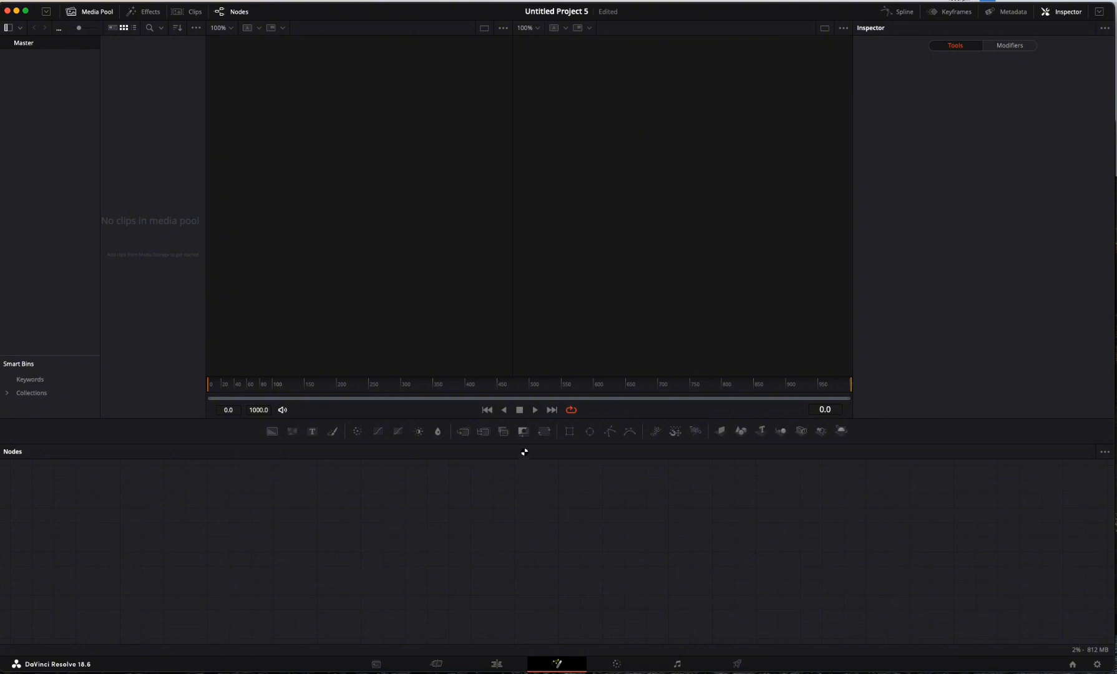
{"action": "left_click", "coordinate": [618, 663]}
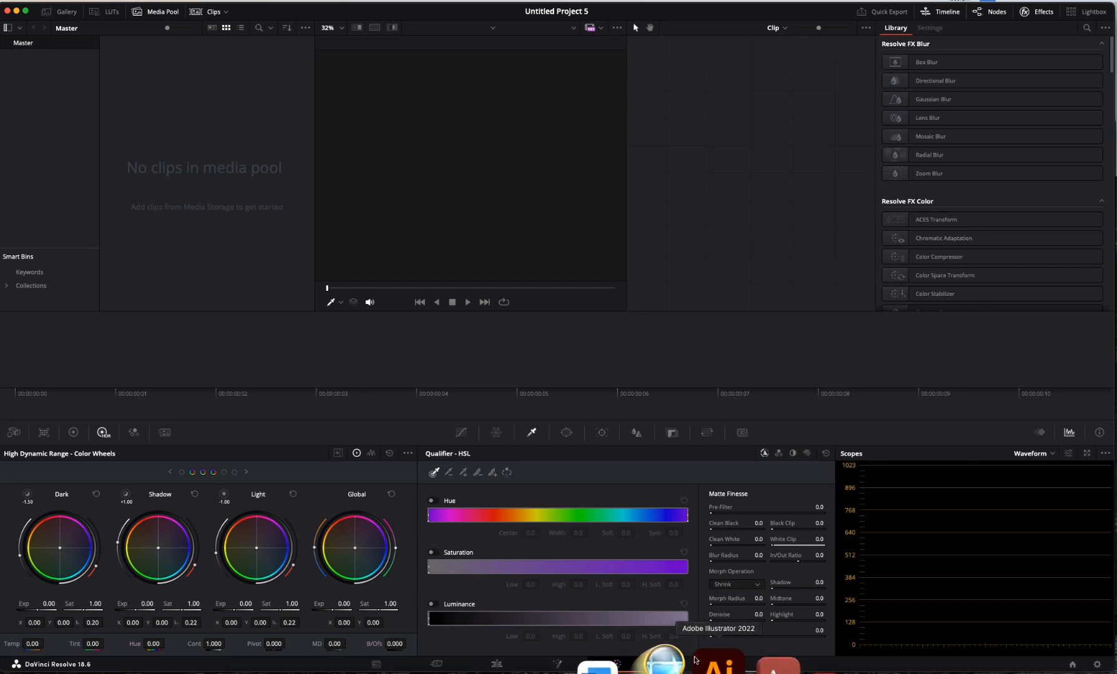
{"action": "left_click", "coordinate": [679, 665]}
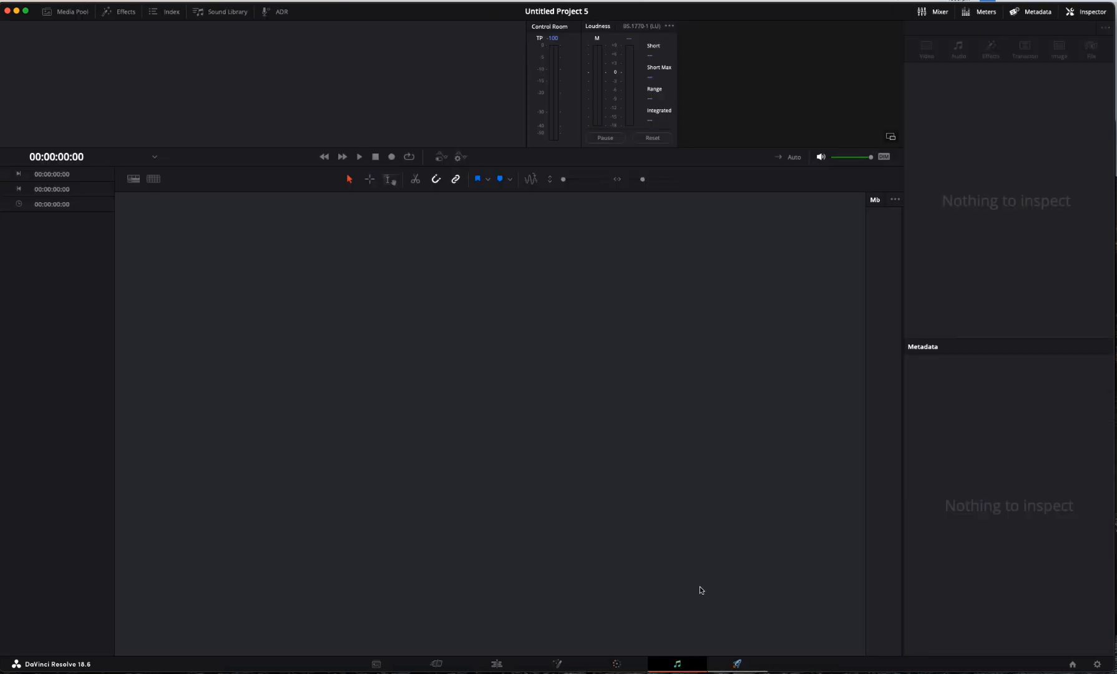
{"action": "left_click", "coordinate": [737, 664]}
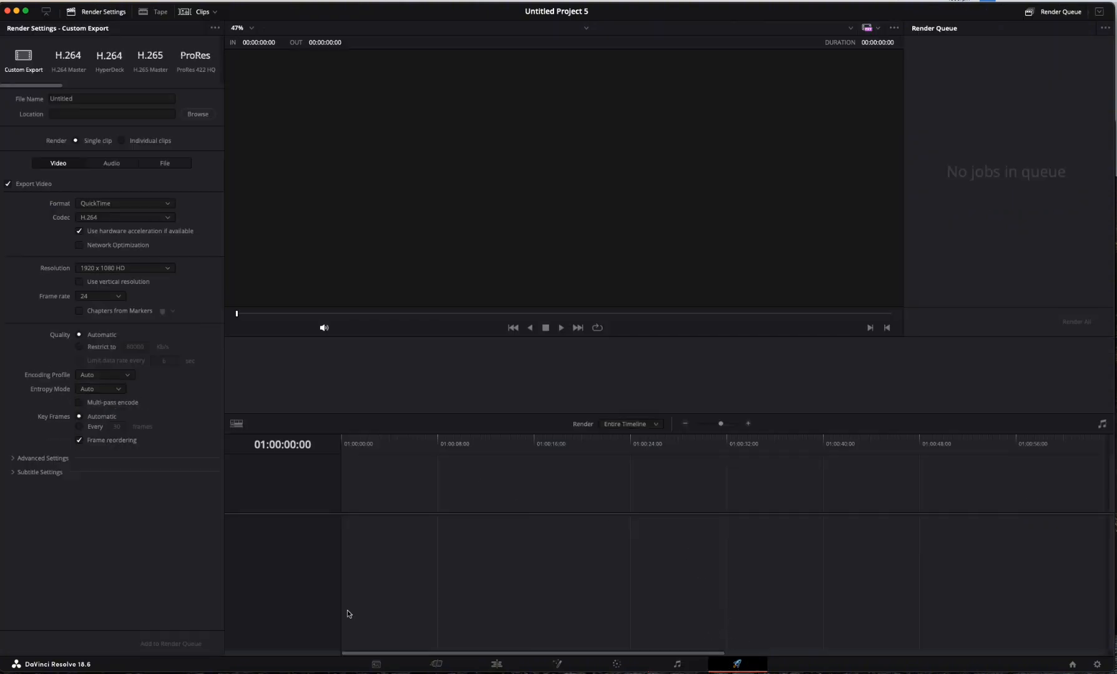
Return to the Media page and browse the Macintosh HD, DaVinci Resolve and VIDEOS storage locations
{"action": "left_click", "coordinate": [377, 665]}
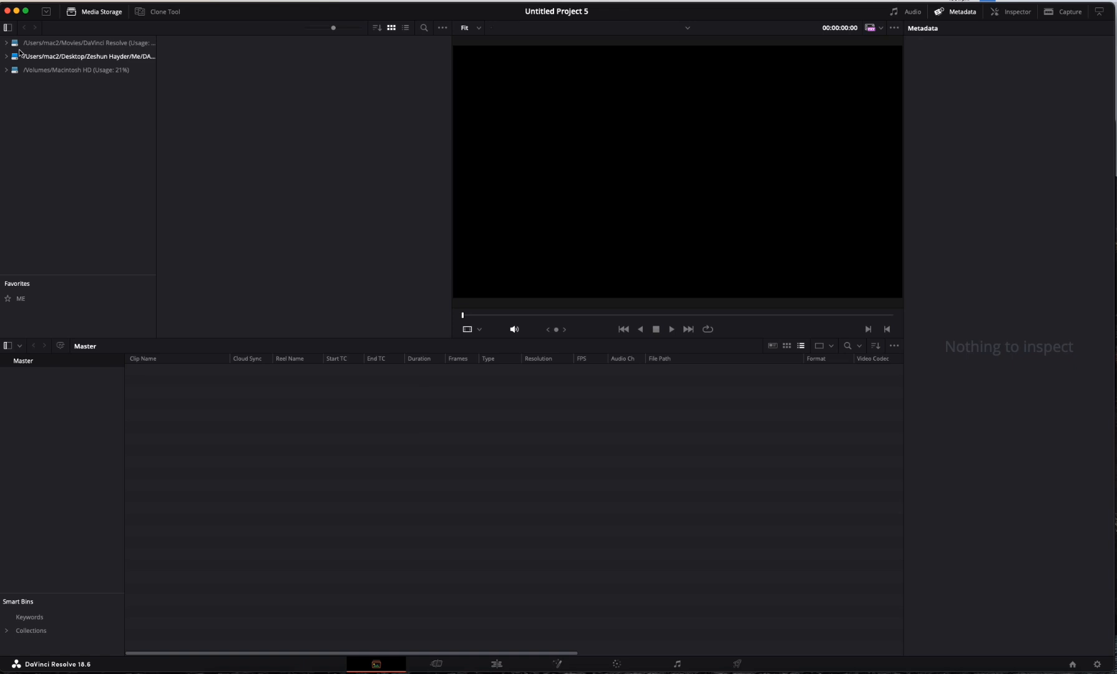
{"action": "left_click", "coordinate": [11, 70]}
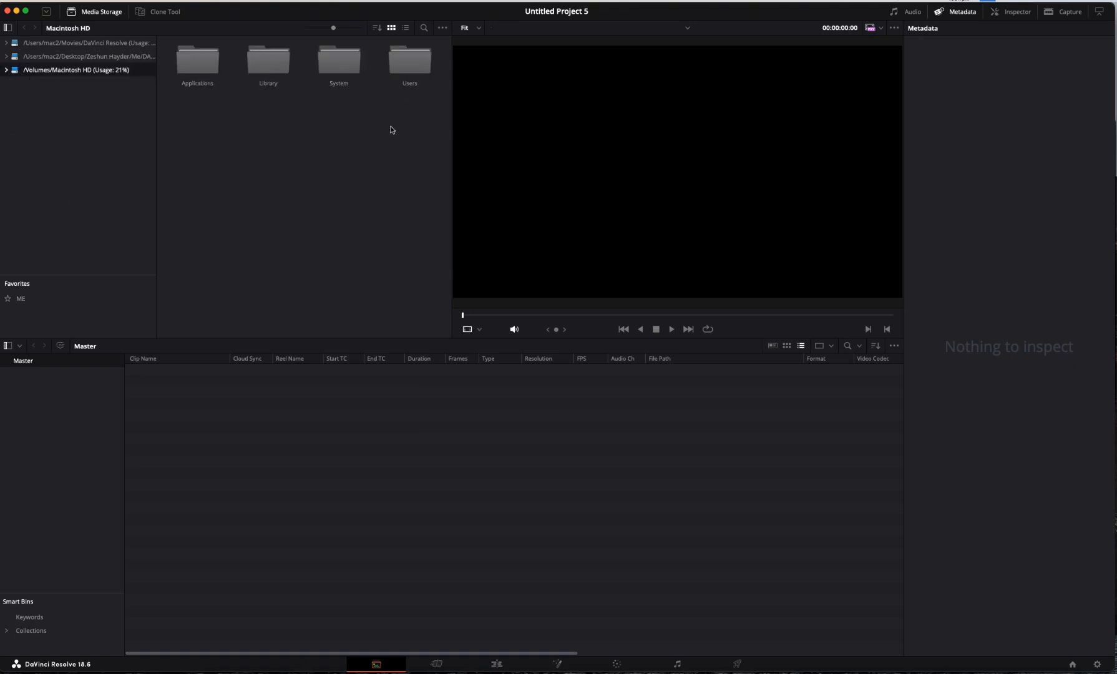
{"action": "left_click", "coordinate": [19, 57]}
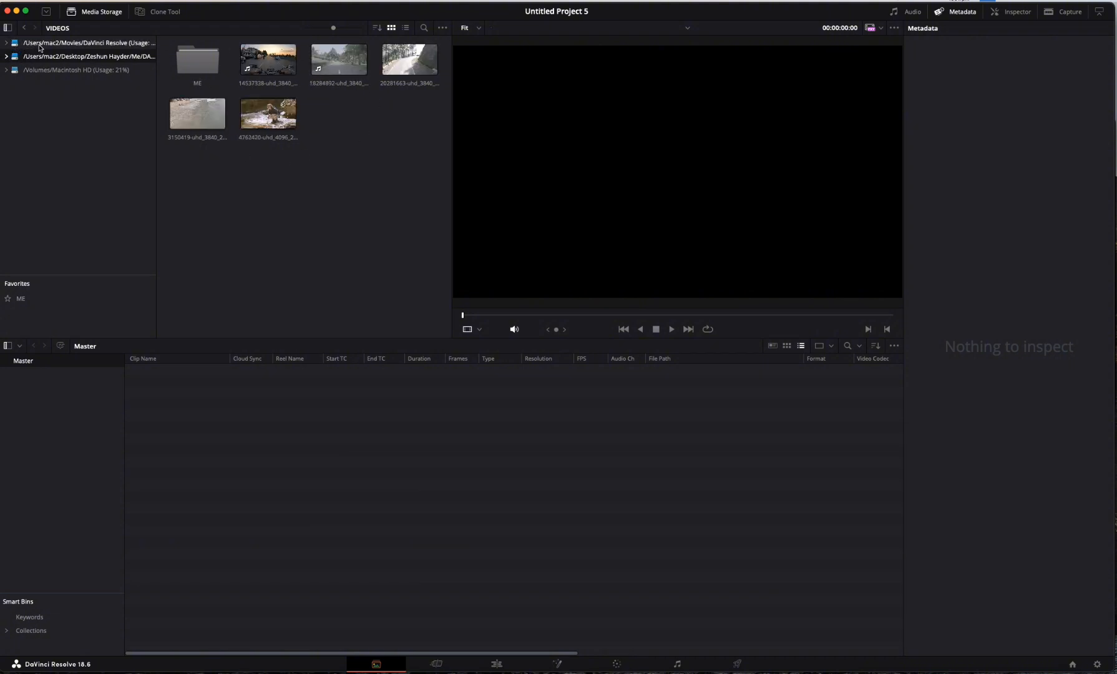
{"action": "left_click", "coordinate": [64, 43]}
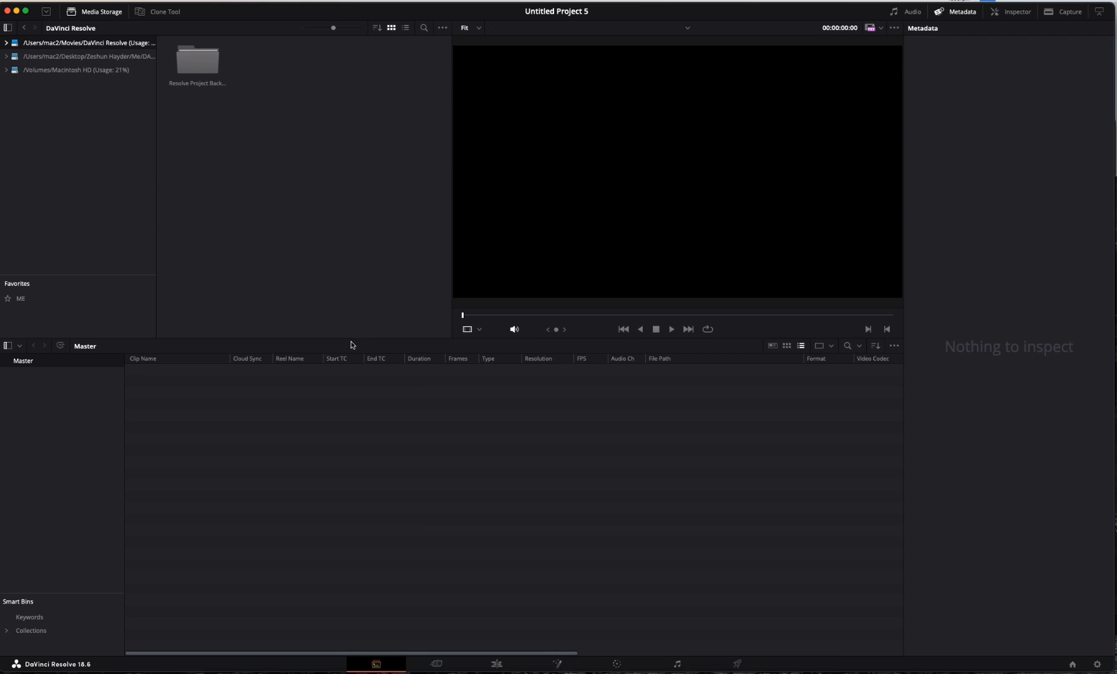
{"action": "left_click", "coordinate": [97, 56]}
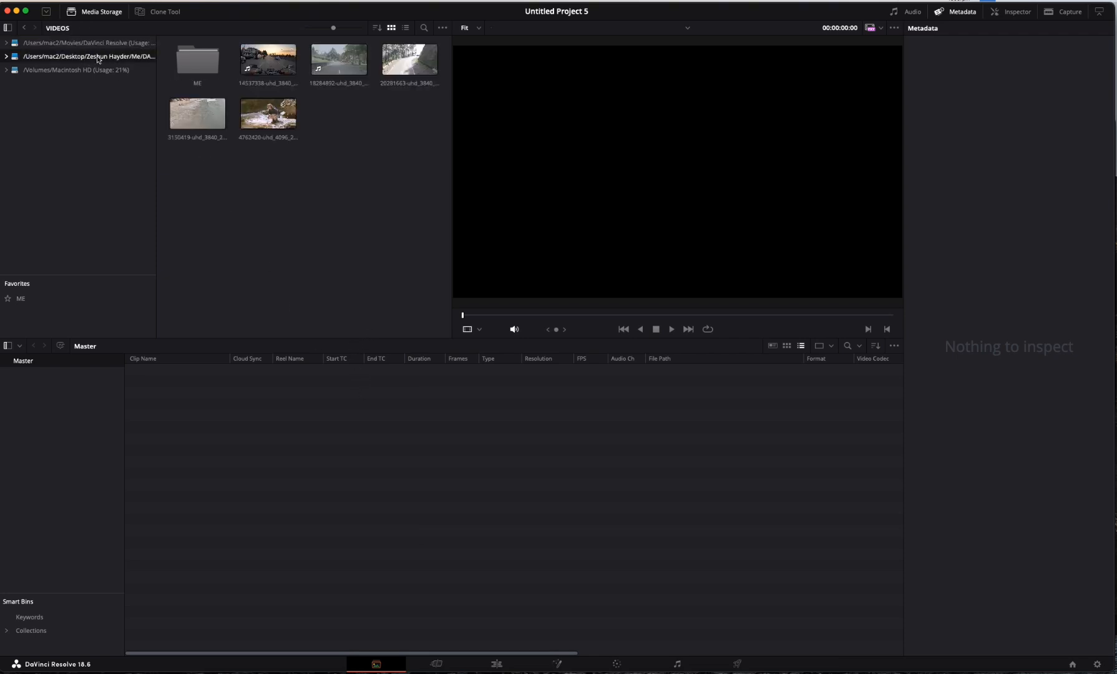
Preview a WhatsApp clip from the ME folder and 14537338-uhd_3840_2160_30fps.mp4 from the VIDEOS folder
{"action": "double_click", "coordinate": [194, 63]}
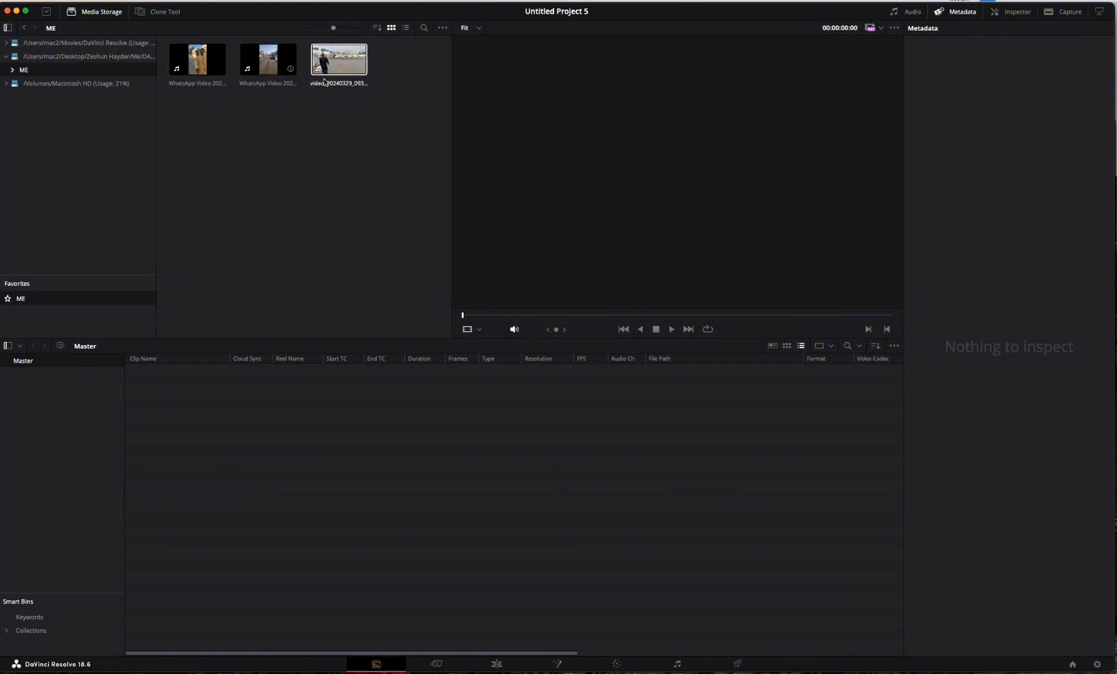
{"action": "left_click", "coordinate": [203, 70]}
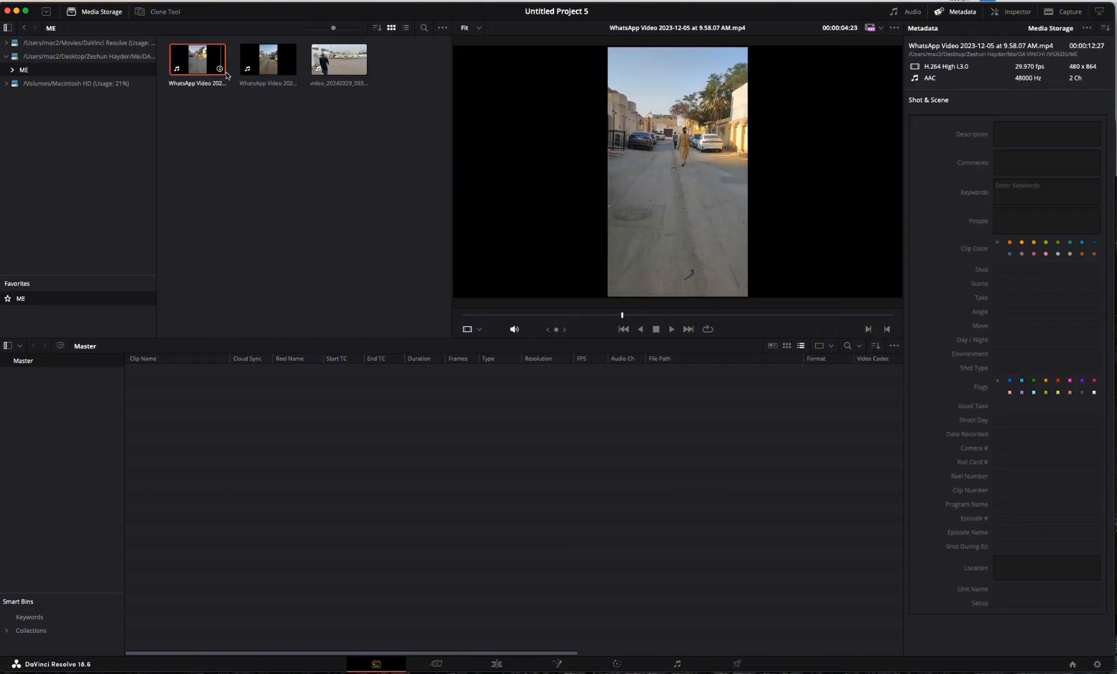
{"action": "left_click", "coordinate": [92, 59]}
{"action": "left_click", "coordinate": [273, 65]}
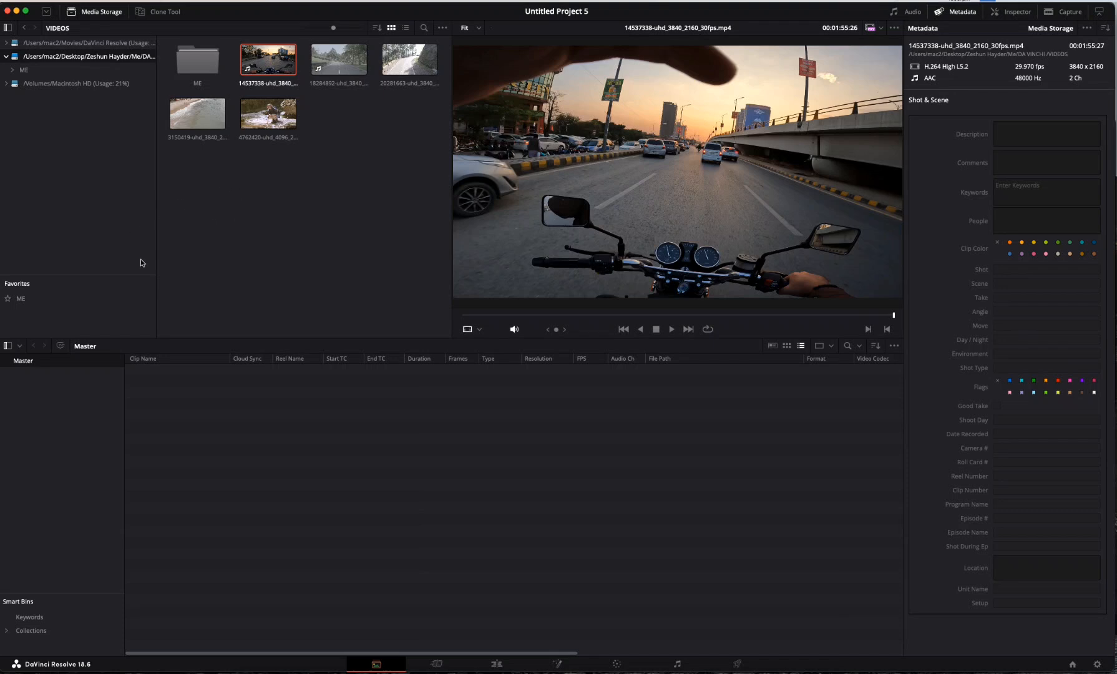
Try to add the ME folder to the Favorites, and remove its entry from the Favorites
{"action": "left_click_drag", "start_coordinate": [197, 59], "coordinate": [49, 313]}
{"action": "left_click", "coordinate": [23, 300]}
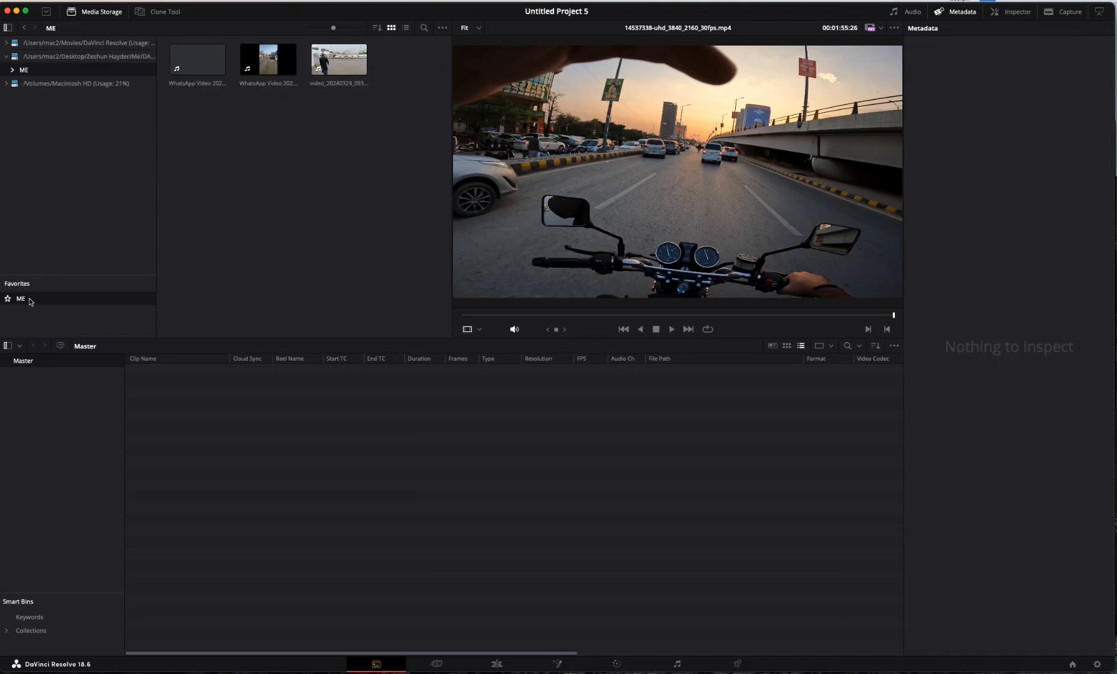
{"action": "right_click", "coordinate": [30, 301]}
{"action": "left_click", "coordinate": [116, 421]}
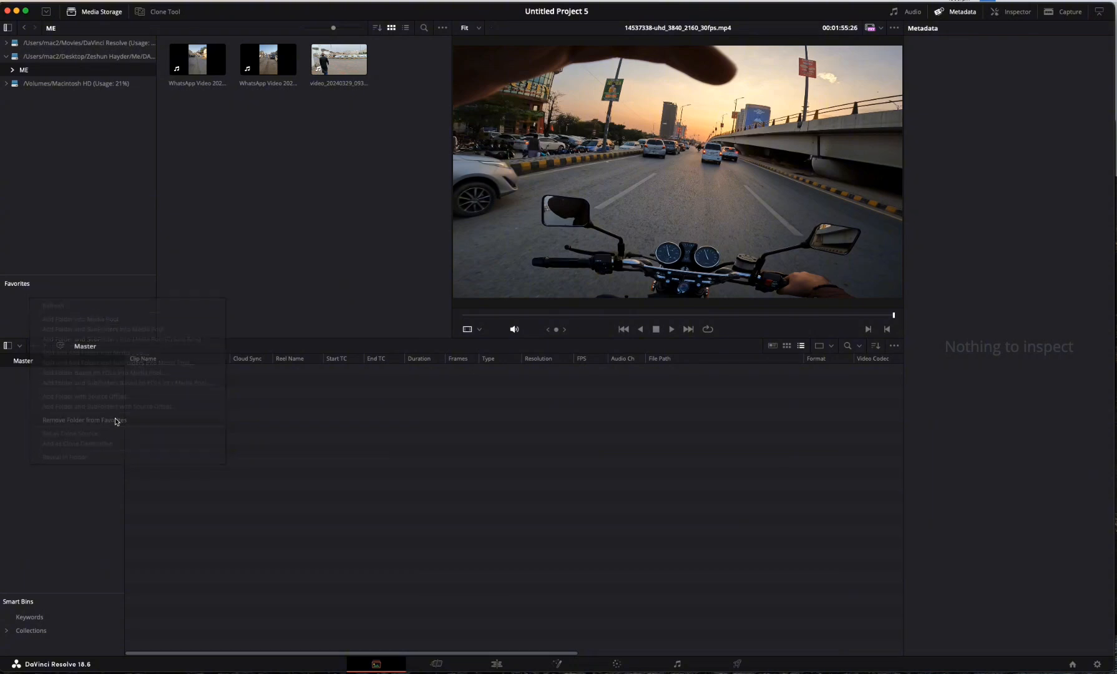
Add the ME subfolder of VIDEOS to the Favorites and show its clips
{"action": "left_click", "coordinate": [87, 60]}
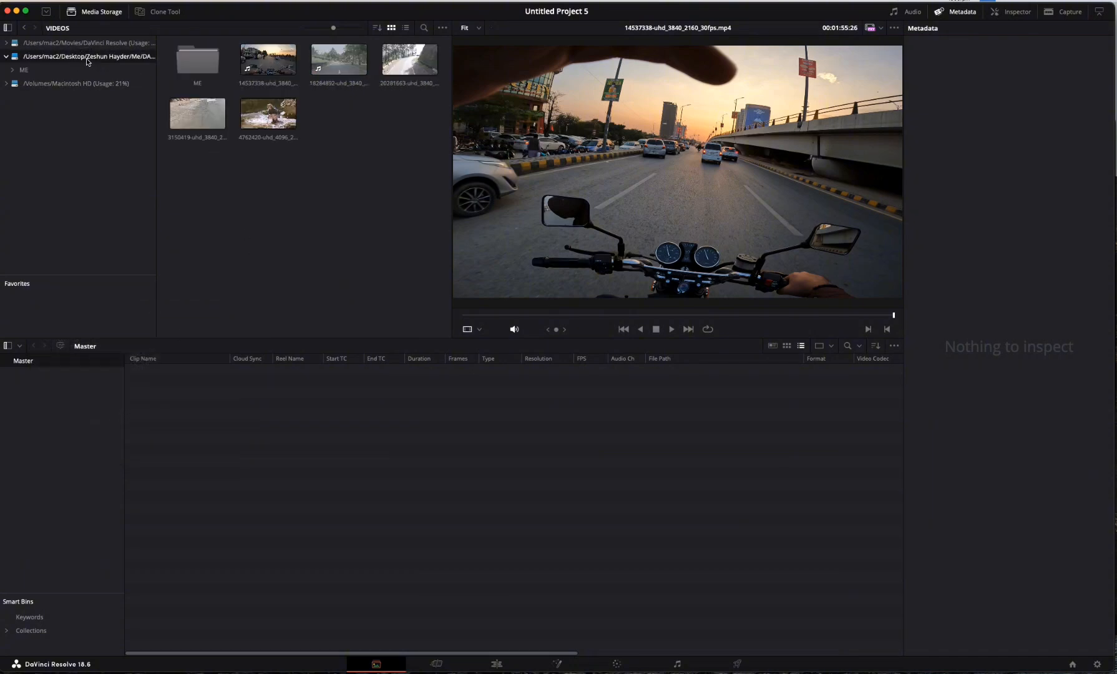
{"action": "left_click_drag", "start_coordinate": [189, 66], "coordinate": [51, 311]}
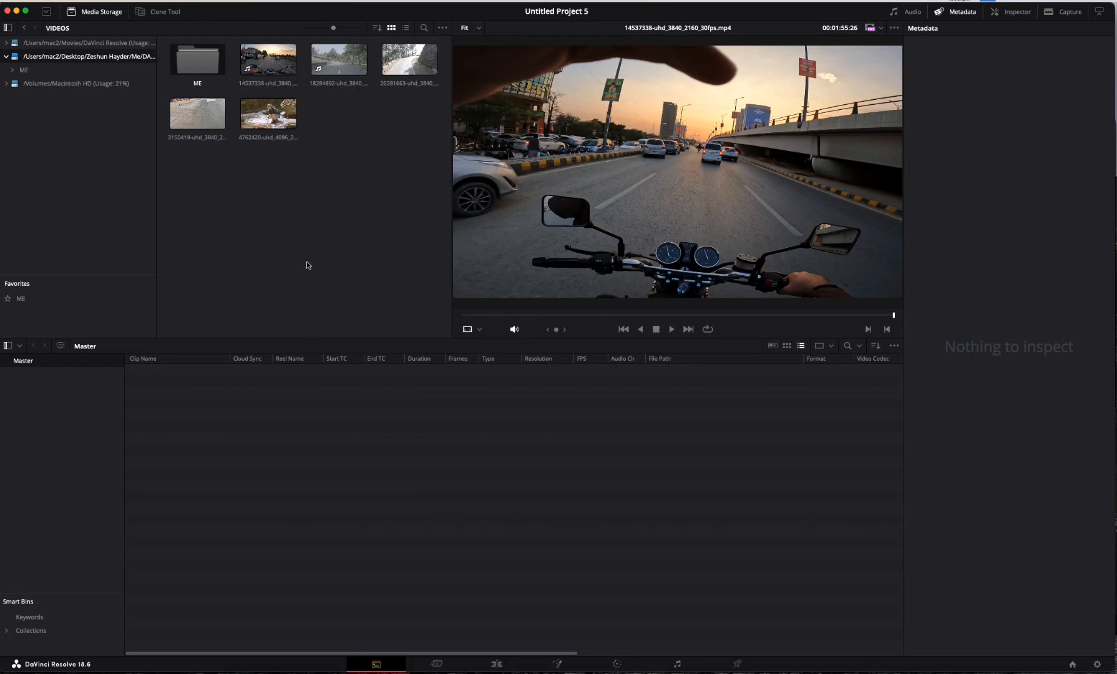
{"action": "left_click", "coordinate": [35, 68]}
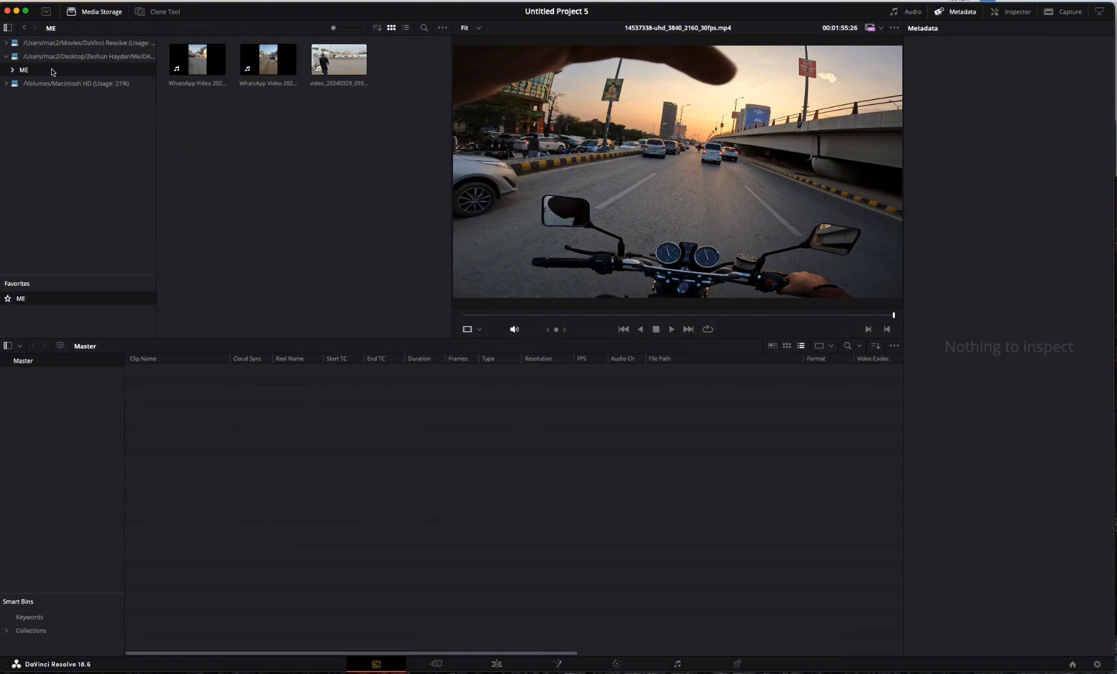
Switch to Finder, open the VIDEOS folder under Me > DA VINCHI, and select its mp4 clips without the ME folder
{"action": "left_click", "coordinate": [209, 661]}
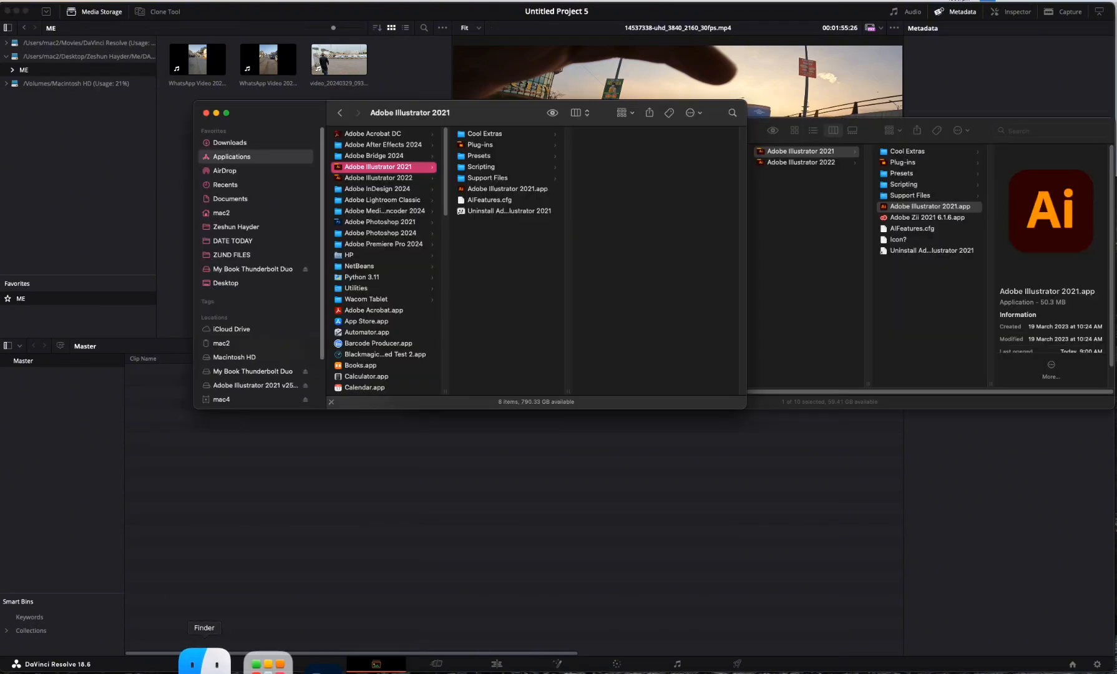
{"action": "left_click", "coordinate": [262, 242]}
{"action": "left_click", "coordinate": [262, 228]}
{"action": "left_click", "coordinate": [377, 367]}
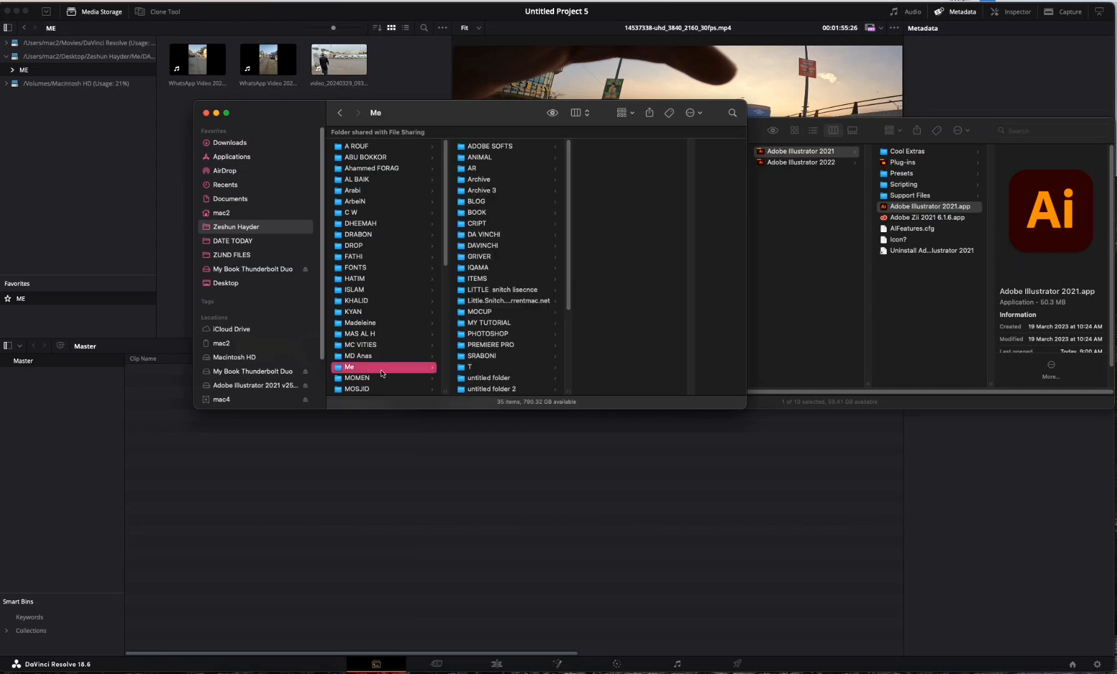
{"action": "left_click", "coordinate": [507, 237]}
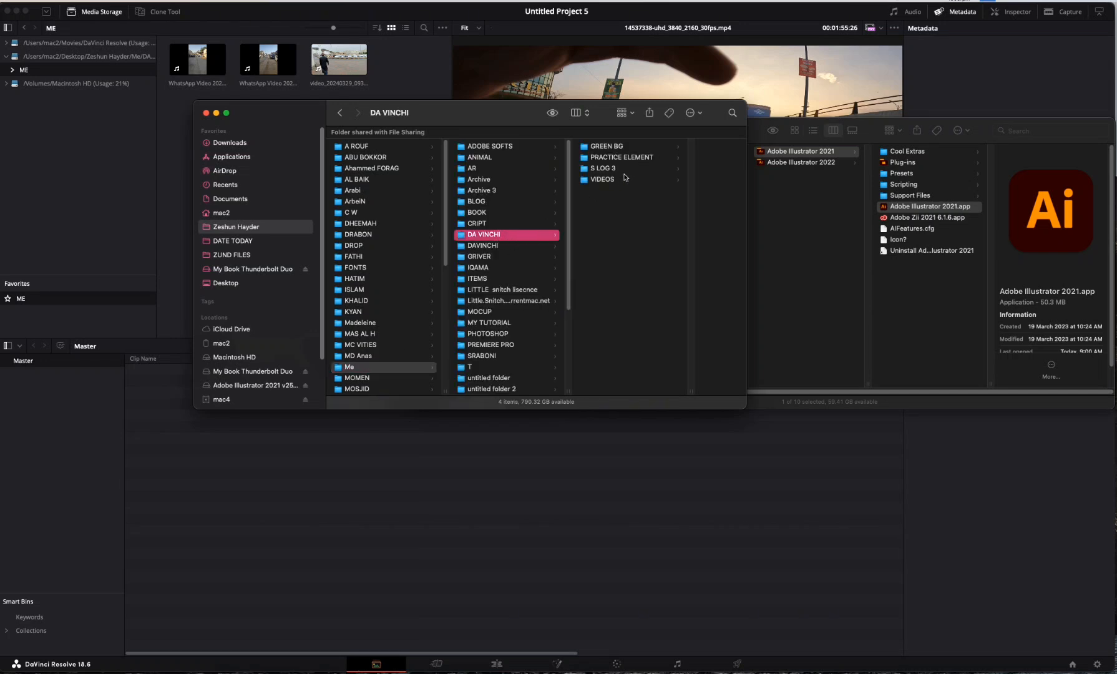
{"action": "left_click", "coordinate": [626, 178]}
{"action": "left_click_drag", "start_coordinate": [627, 213], "coordinate": [624, 142]}
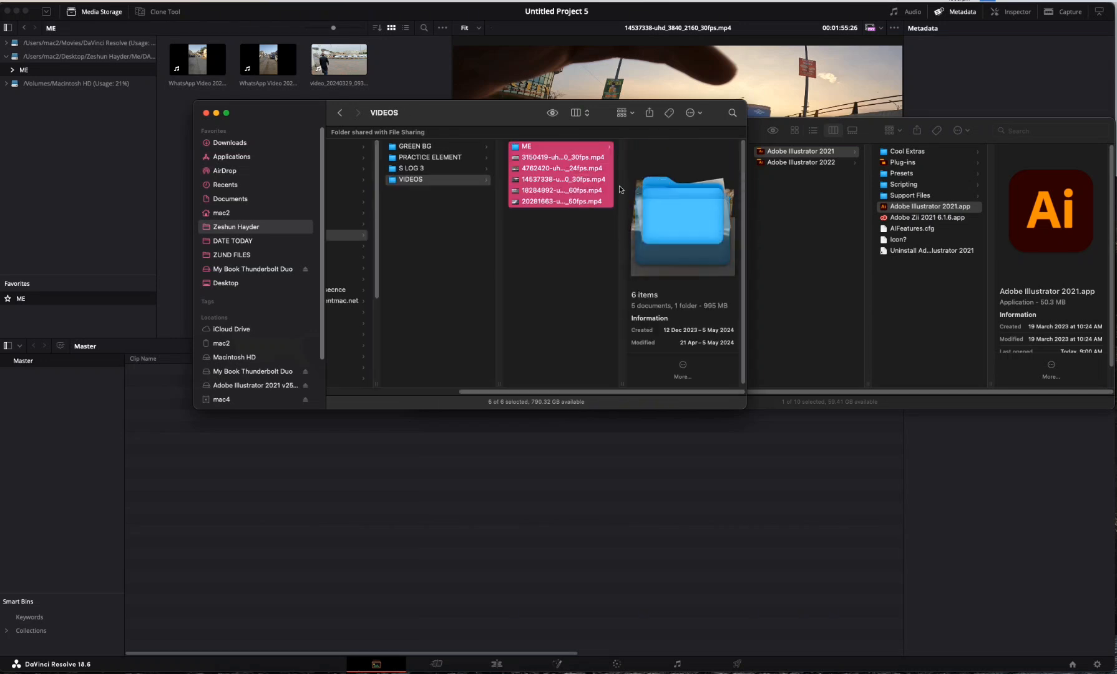
{"action": "left_click_drag", "start_coordinate": [621, 189], "coordinate": [622, 153]}
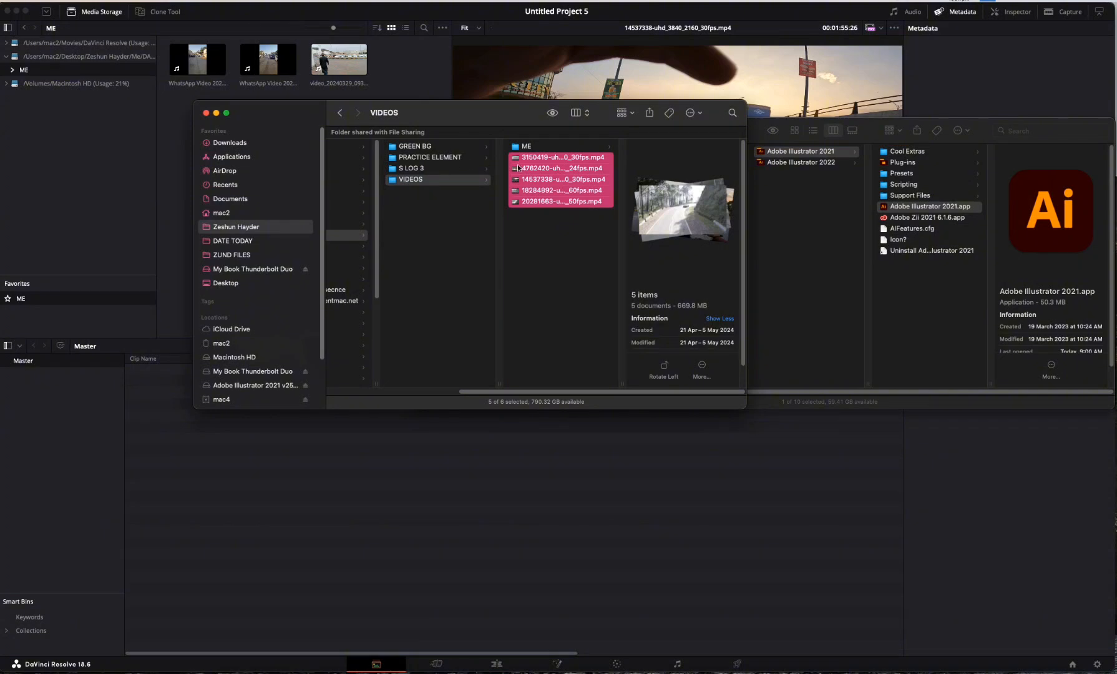
Move the footage from S LOG 3 up into DA VINCHI, and bring that folder into DaVinci Resolve's media storage browser
{"action": "left_click", "coordinate": [460, 168]}
{"action": "left_click_drag", "start_coordinate": [554, 219], "coordinate": [462, 234]}
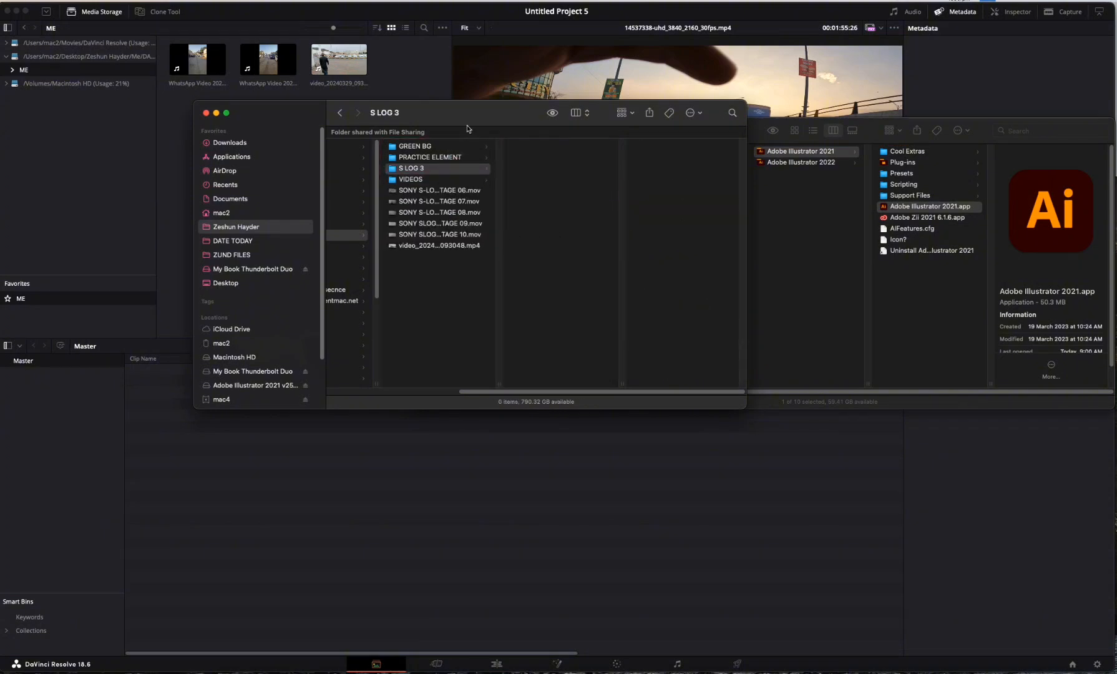
{"action": "left_click_drag", "start_coordinate": [467, 128], "coordinate": [505, 264]}
{"action": "left_click_drag", "start_coordinate": [474, 407], "coordinate": [367, 213]}
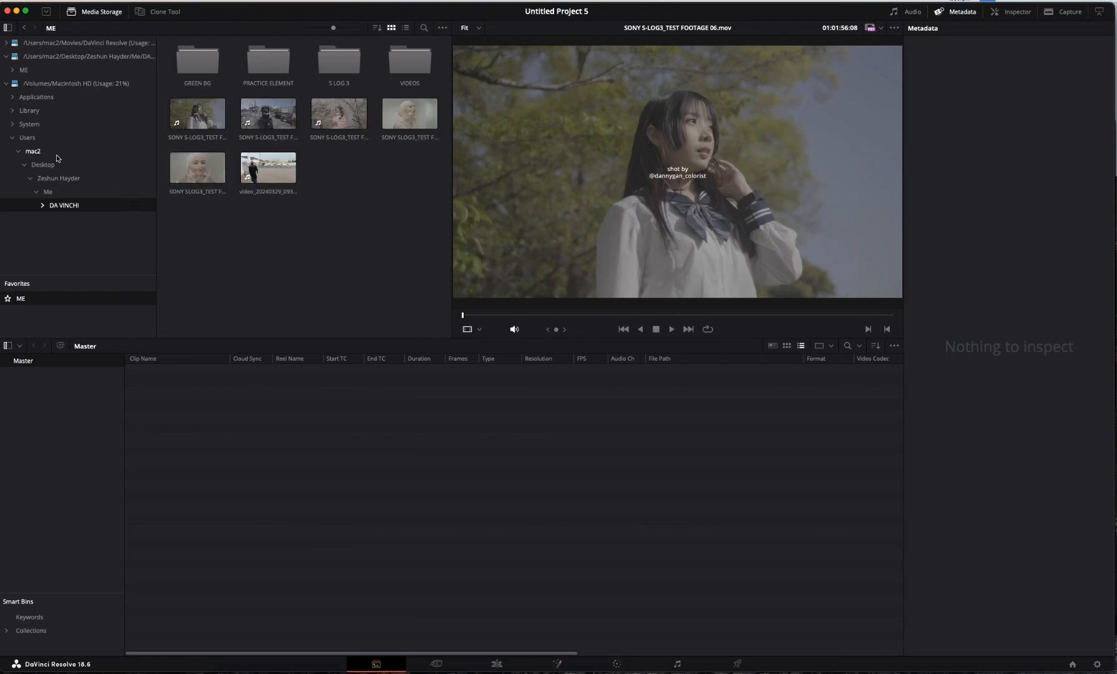
Browse the user folders on Macintosh HD down through Me and open the DA VINCHI folder to view its clips
{"action": "left_click", "coordinate": [34, 151]}
{"action": "left_click", "coordinate": [38, 179]}
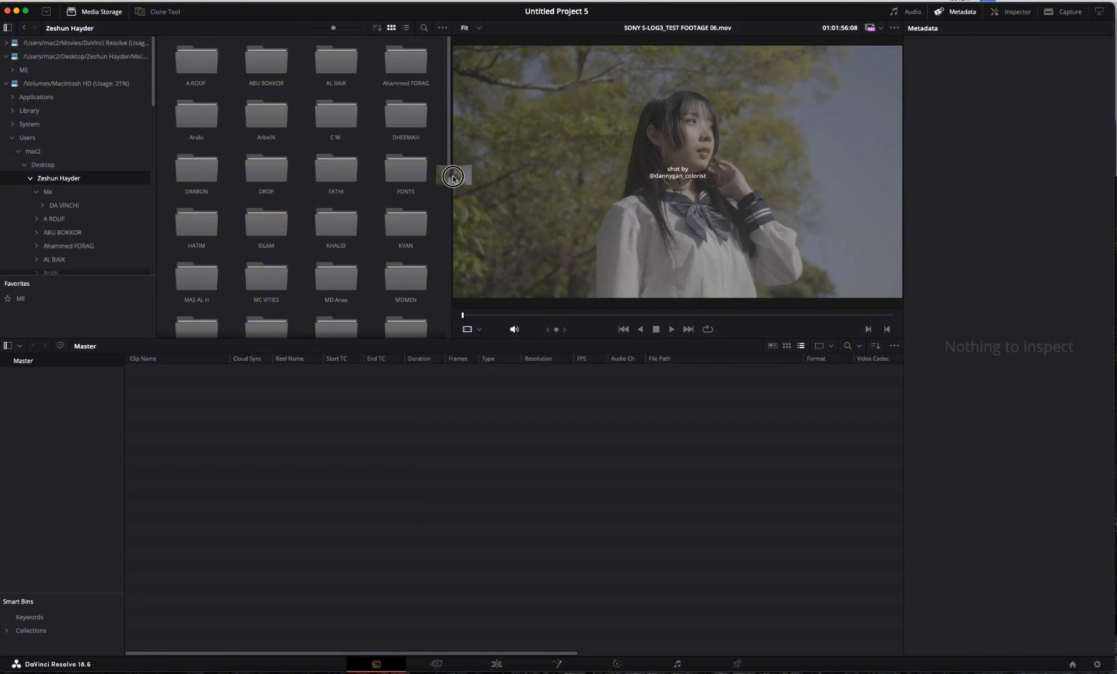
{"action": "left_click", "coordinate": [46, 194]}
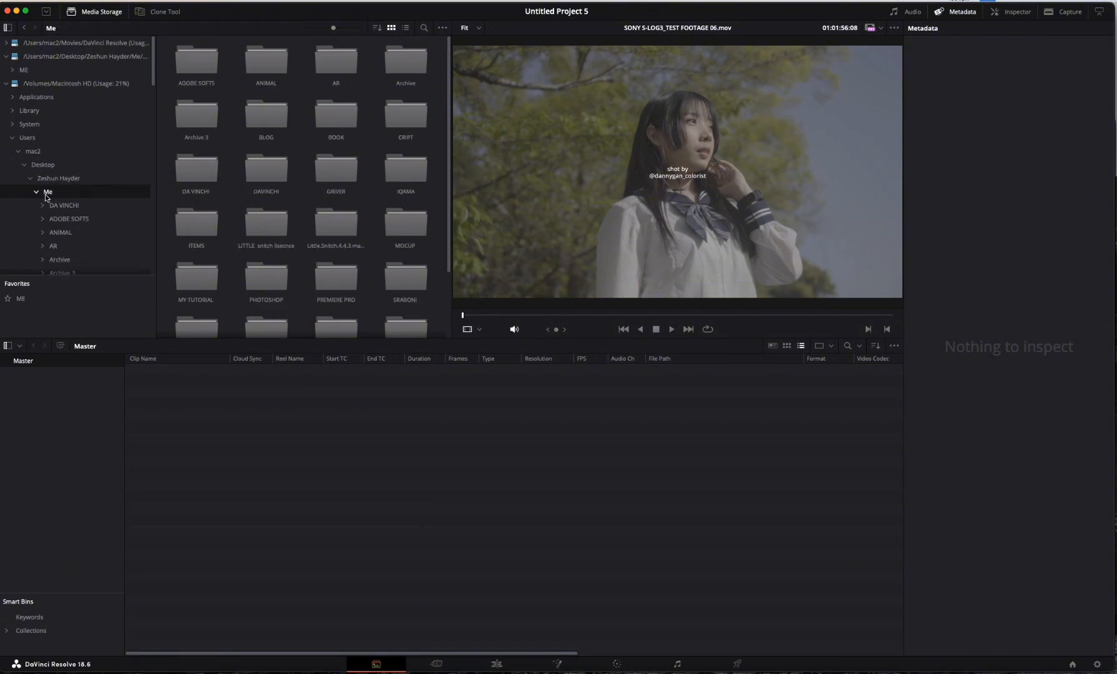
{"action": "left_click", "coordinate": [263, 183]}
{"action": "double_click", "coordinate": [213, 175]}
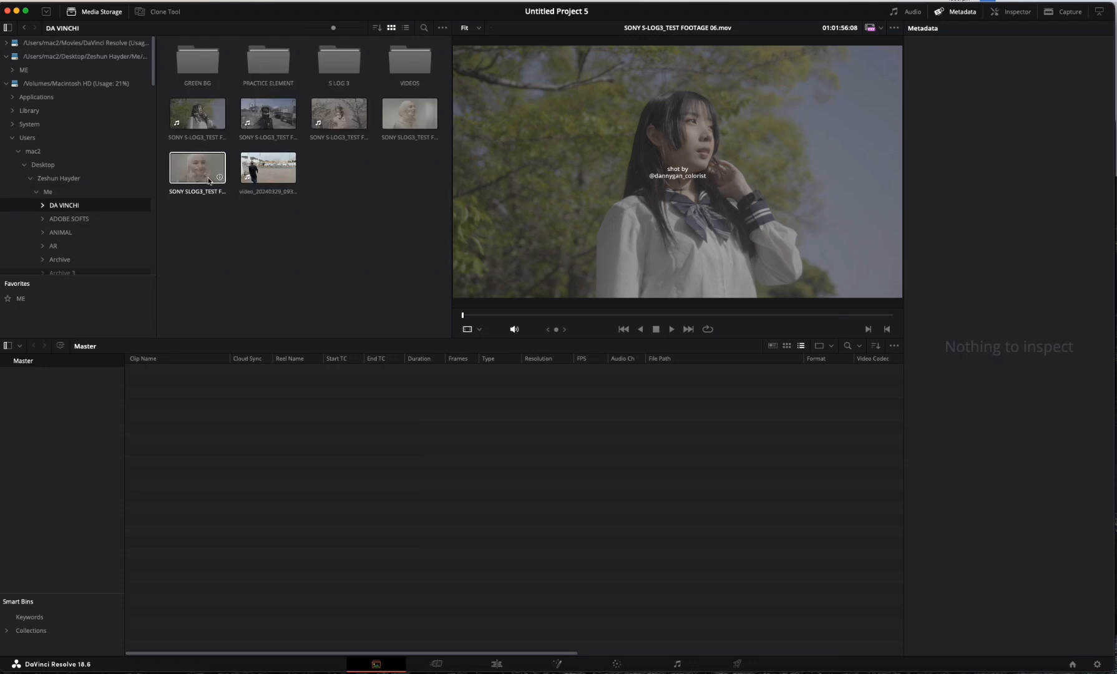
{"action": "left_click", "coordinate": [243, 163]}
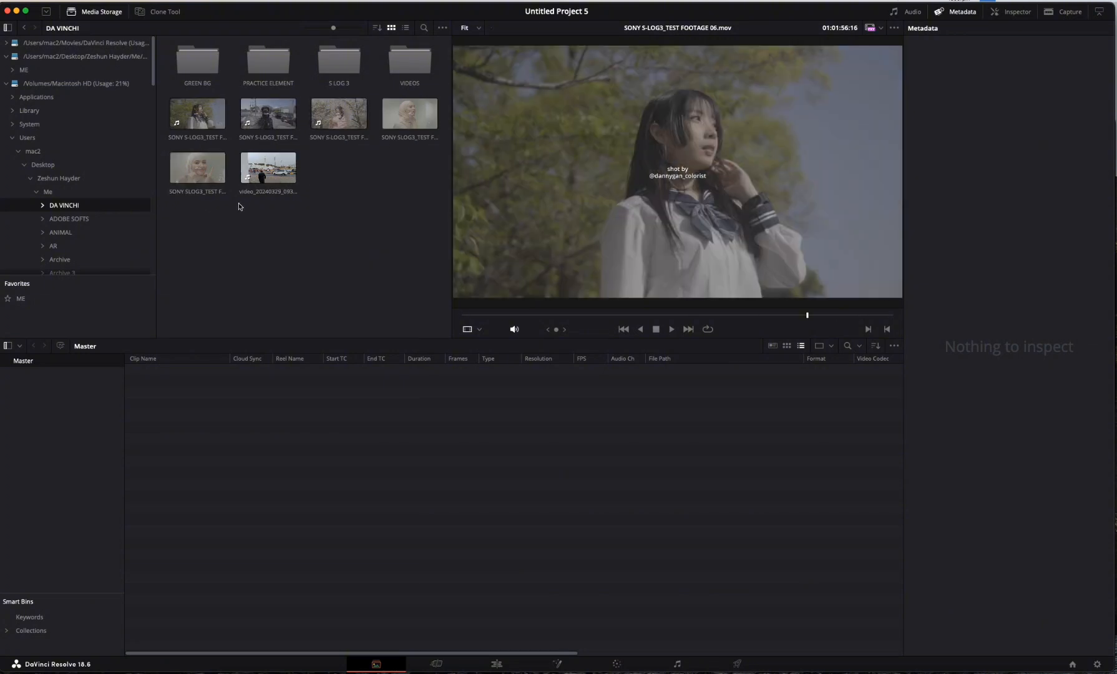
Review the media storage browser's sort options, list and thumbnail views, search field and waveform display options
{"action": "left_click", "coordinate": [378, 29]}
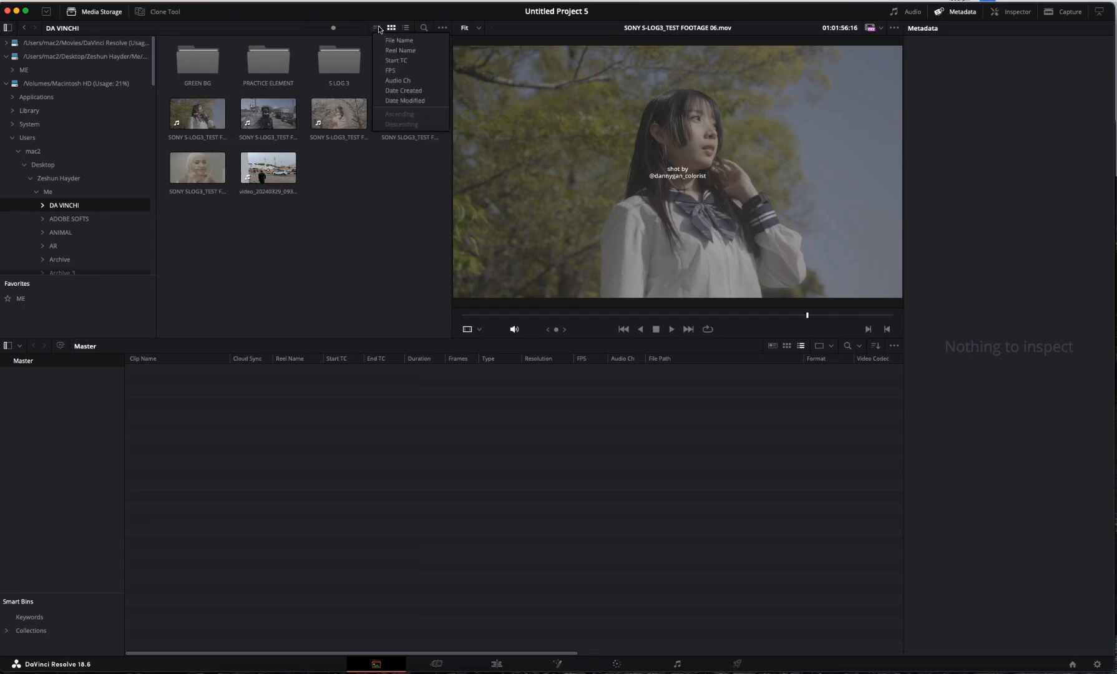
{"action": "left_click", "coordinate": [230, 270]}
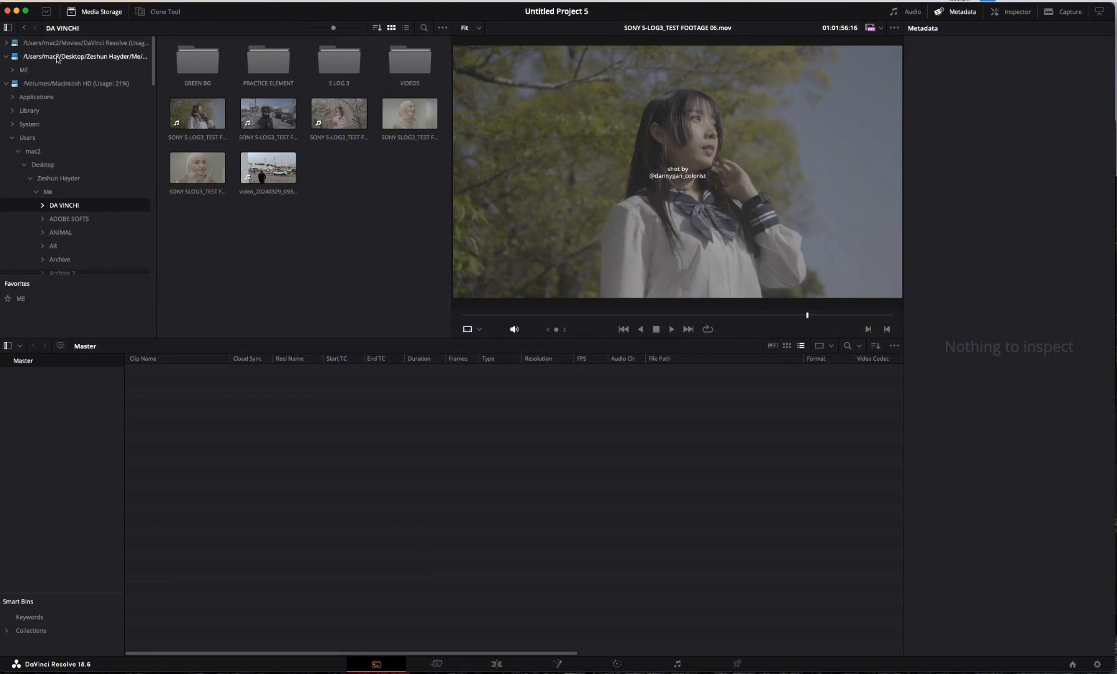
{"action": "left_click", "coordinate": [405, 27]}
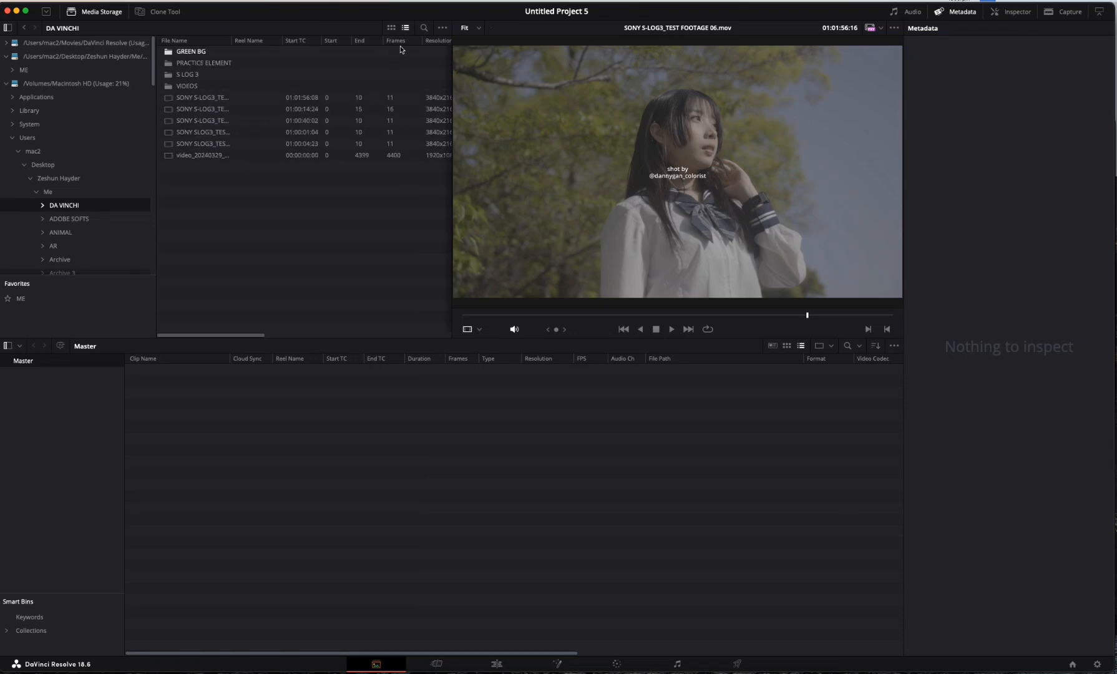
{"action": "left_click", "coordinate": [391, 28]}
{"action": "left_click", "coordinate": [424, 28]}
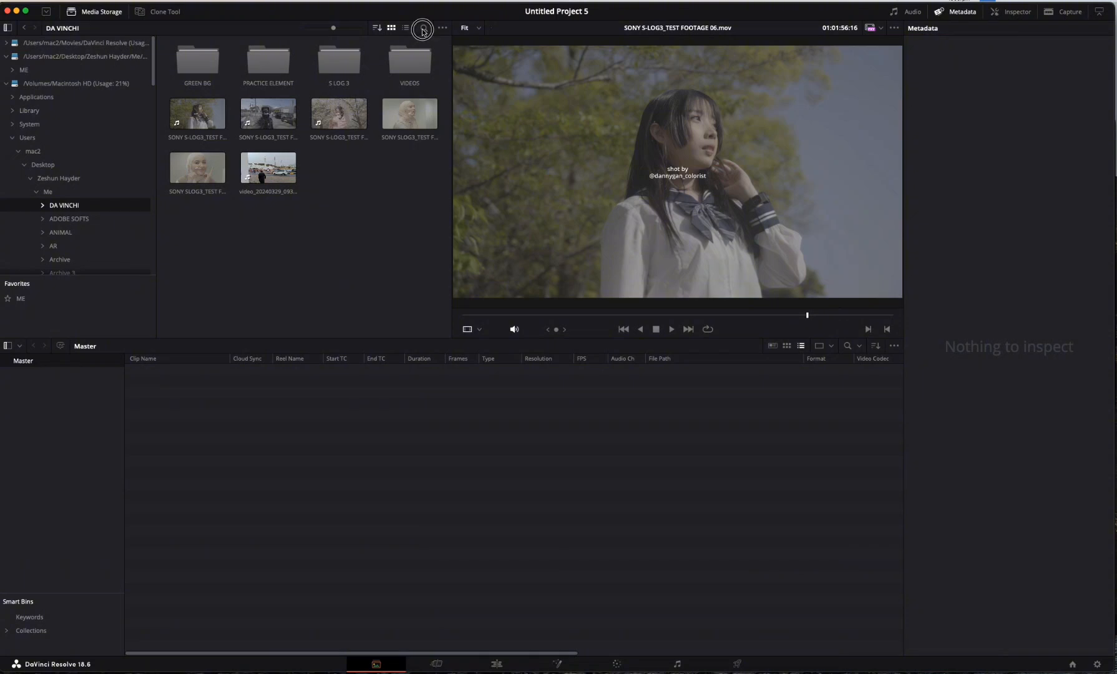
{"action": "left_click", "coordinate": [442, 28]}
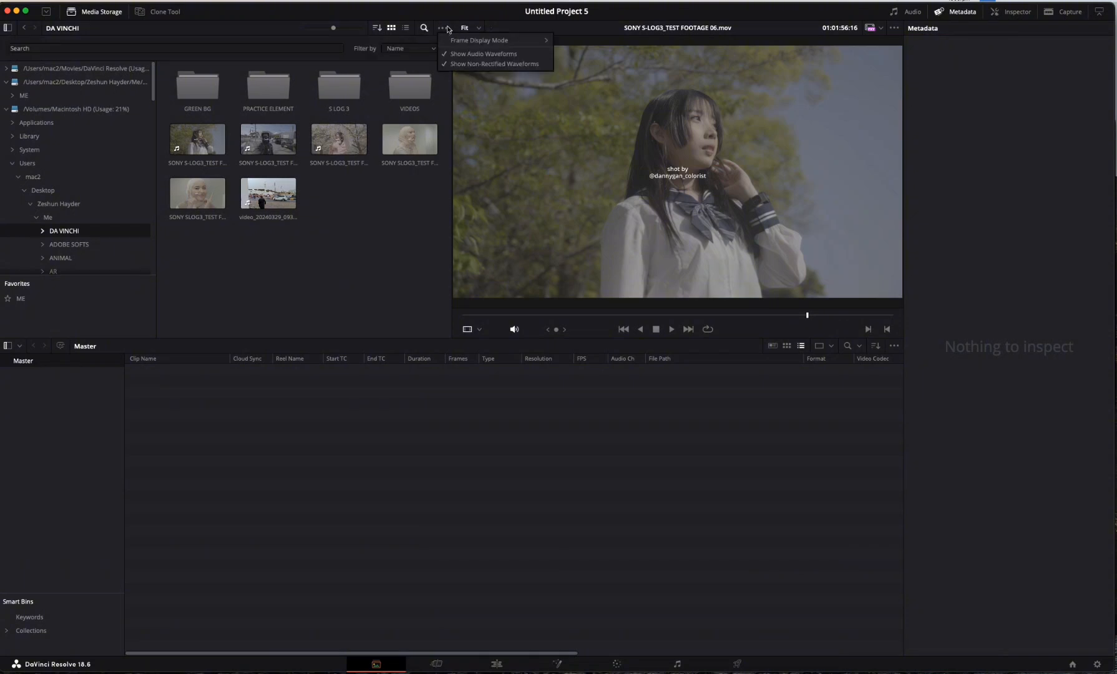
{"action": "left_click", "coordinate": [359, 213]}
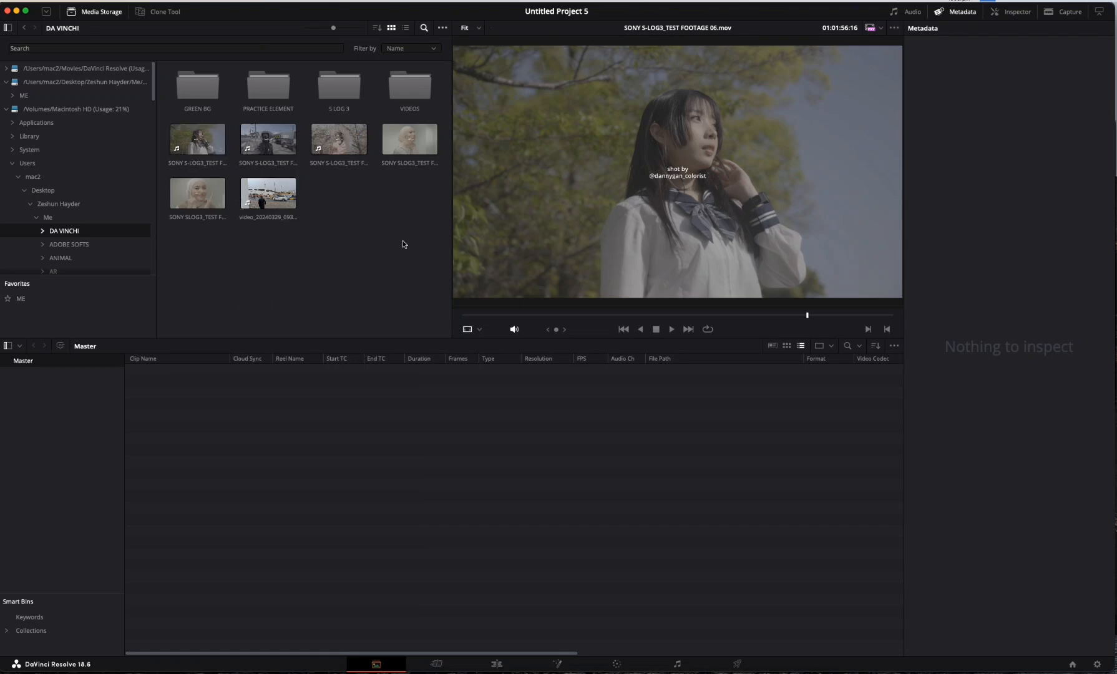
Add all six clips of the DA VINCHI folder to the Master bin without changing the project frame rate
{"action": "left_click_drag", "start_coordinate": [428, 253], "coordinate": [228, 433]}
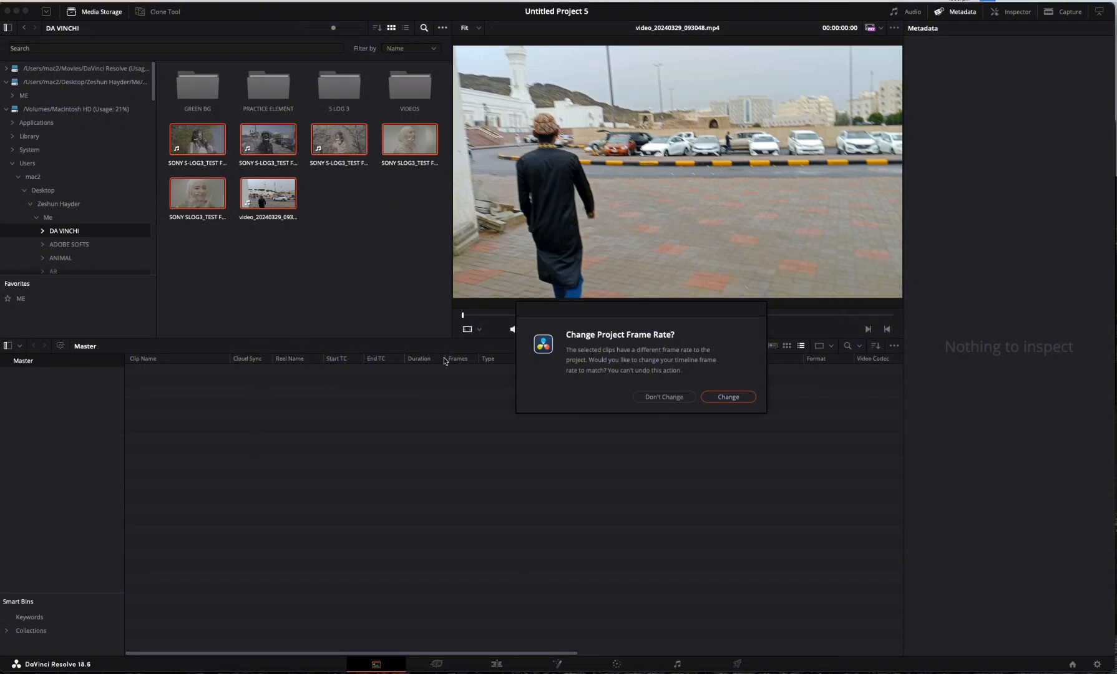
{"action": "left_click_drag", "start_coordinate": [630, 309], "coordinate": [610, 339]}
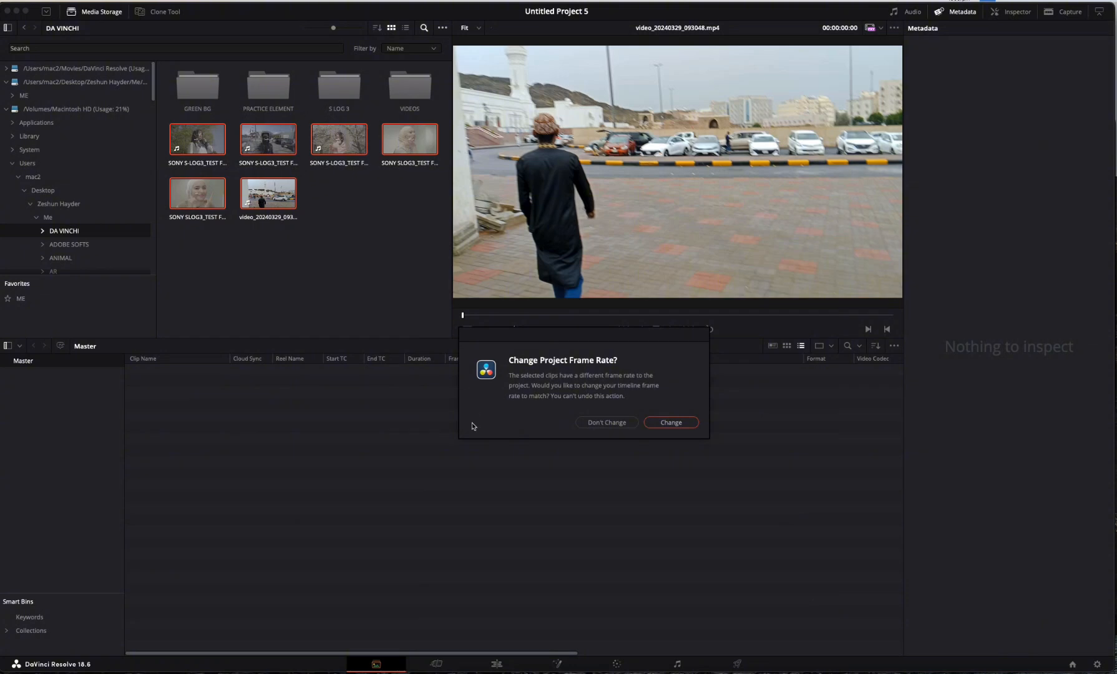
{"action": "left_click", "coordinate": [605, 429]}
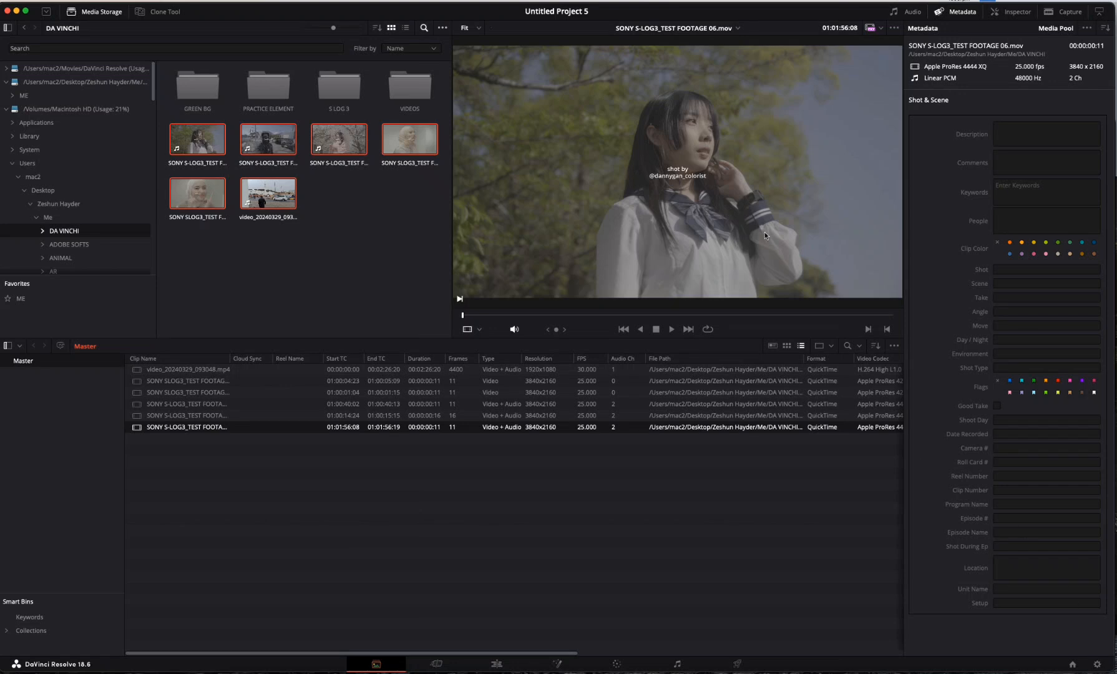
Examine the timeline resolution and frame rate in the project's Master Settings, leaving without saving changes
{"action": "left_click", "coordinate": [1098, 665]}
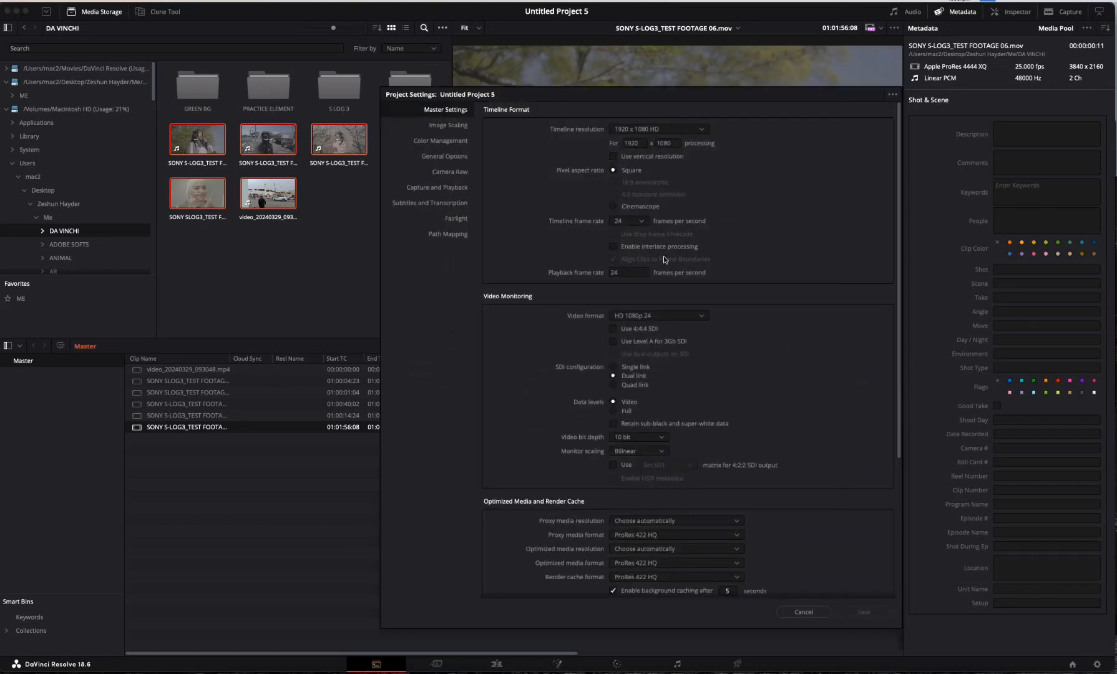
{"action": "left_click_drag", "start_coordinate": [662, 94], "coordinate": [597, 50]}
{"action": "left_click", "coordinate": [558, 86]}
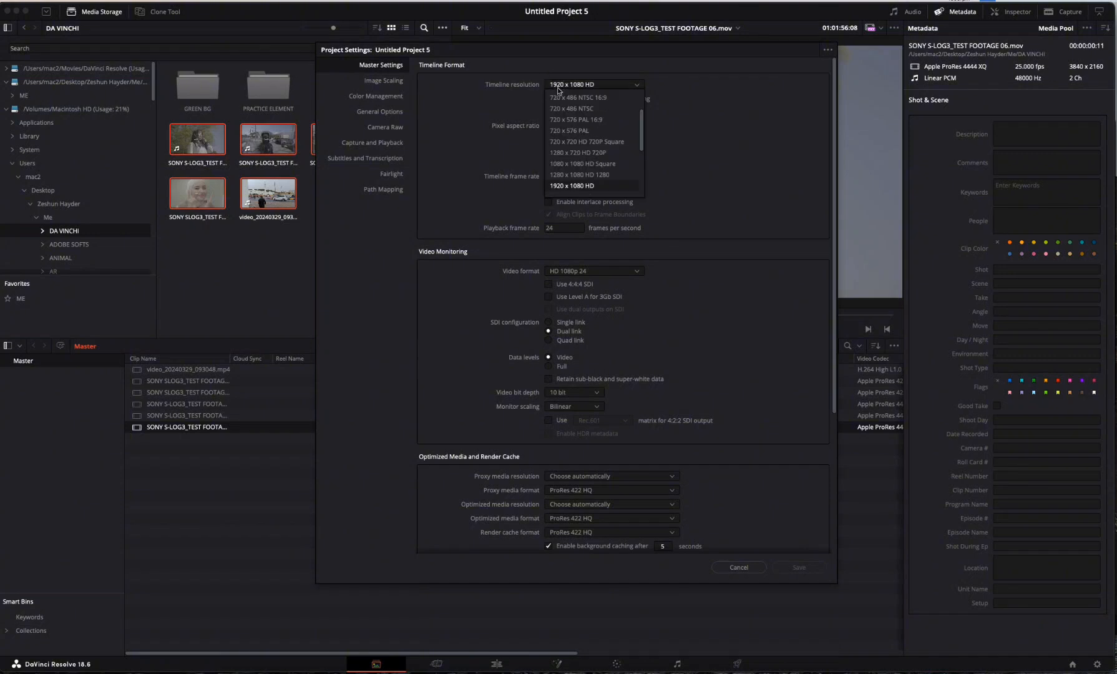
{"action": "left_click", "coordinate": [589, 89]}
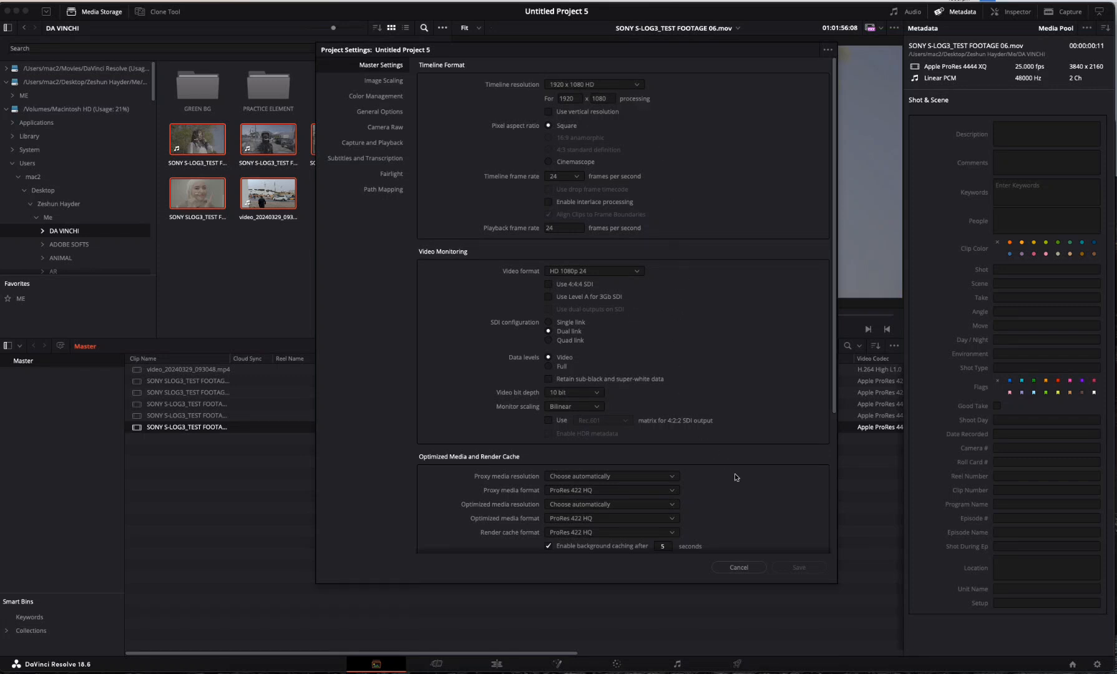
{"action": "left_click", "coordinate": [749, 572]}
{"action": "left_click", "coordinate": [1097, 665]}
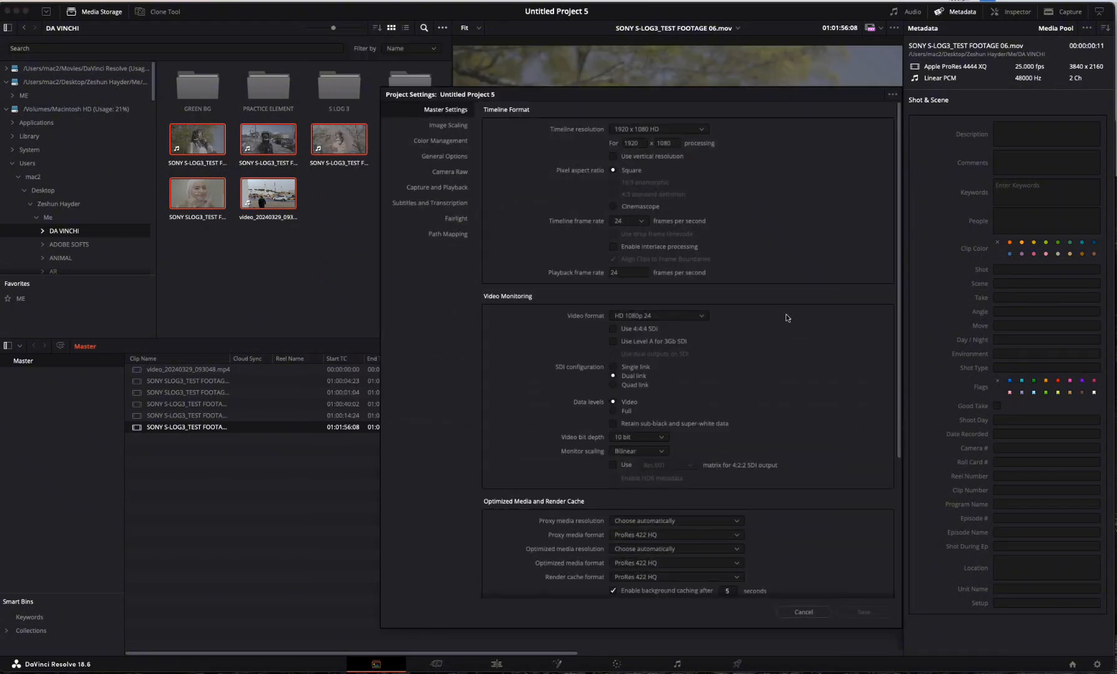
{"action": "left_click_drag", "start_coordinate": [646, 95], "coordinate": [538, 78]}
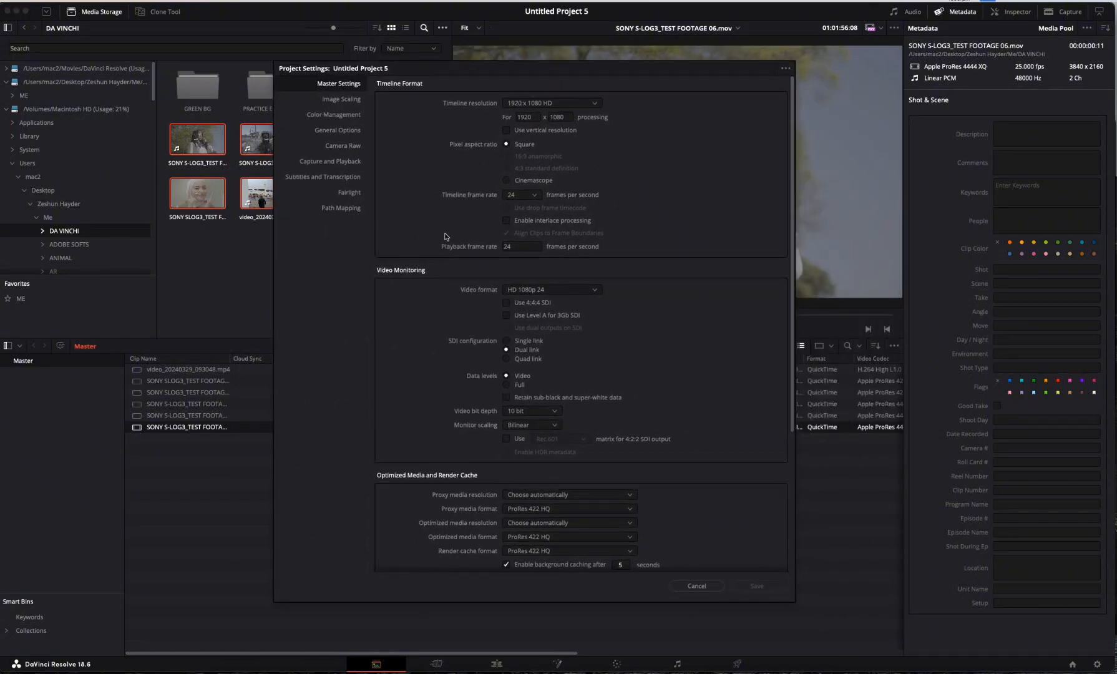
{"action": "left_click", "coordinate": [697, 587]}
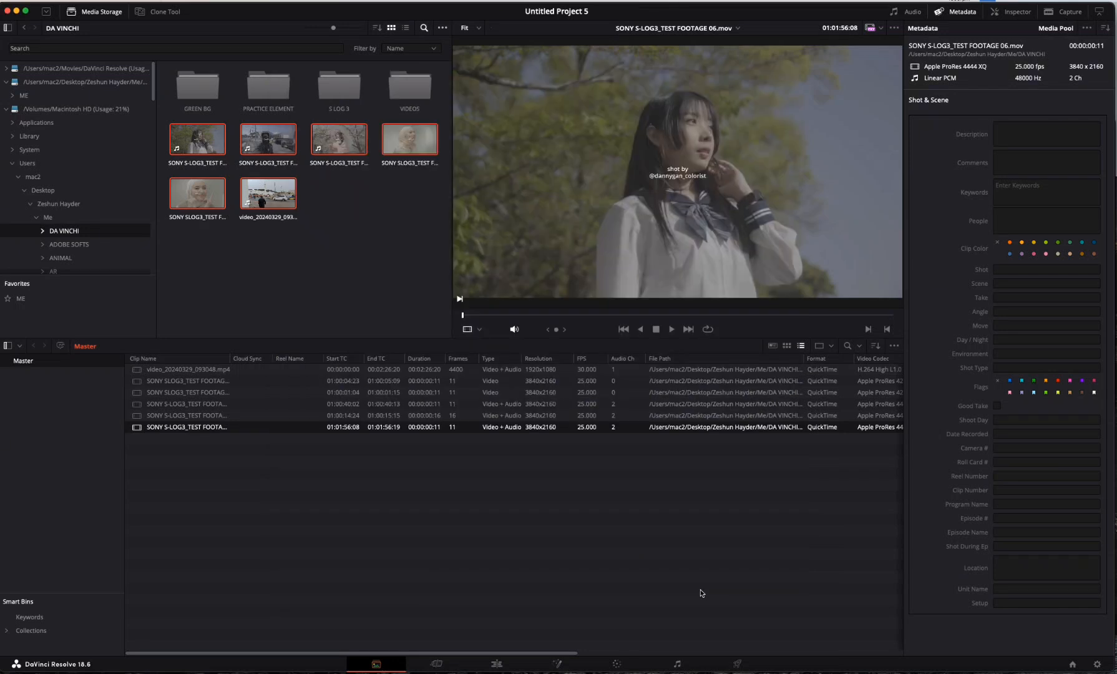
Add the GREEN BG folder's clips to the Master bin, and remove all clips from that bin
{"action": "left_click", "coordinate": [204, 96]}
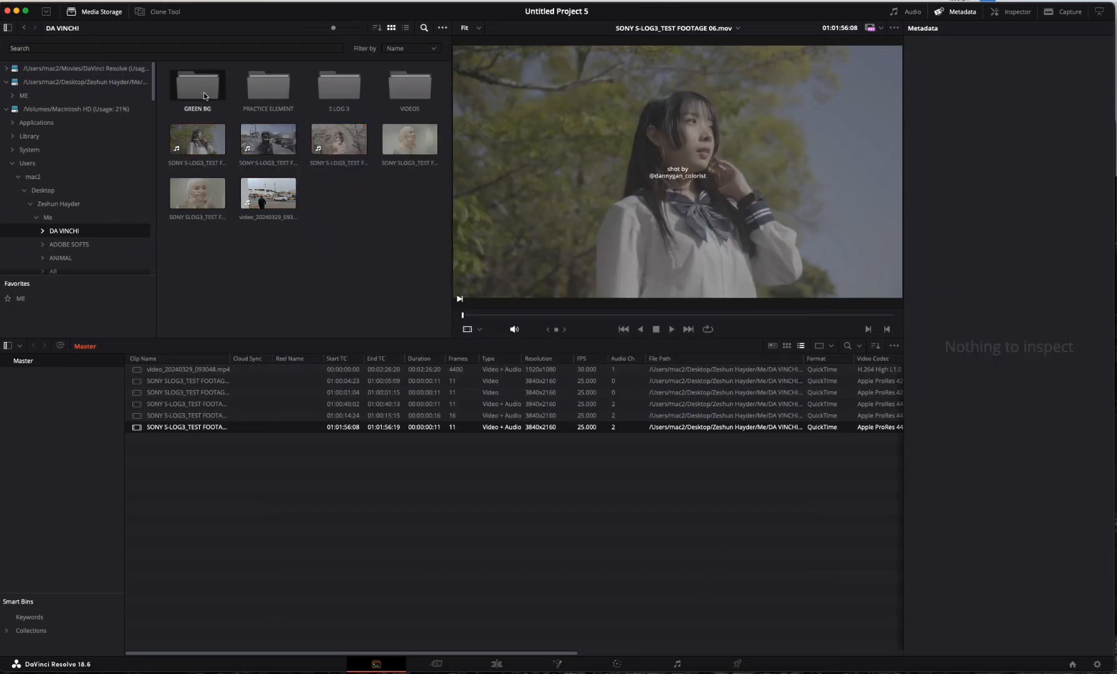
{"action": "left_click_drag", "start_coordinate": [204, 97], "coordinate": [199, 505]}
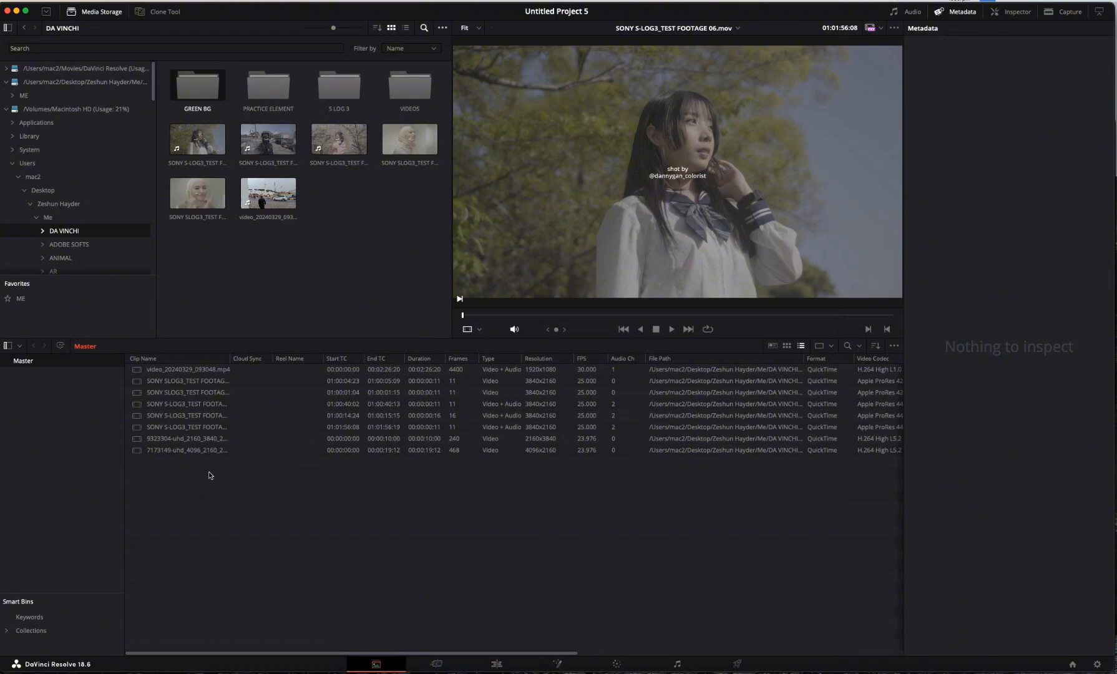
{"action": "left_click_drag", "start_coordinate": [232, 510], "coordinate": [217, 387]}
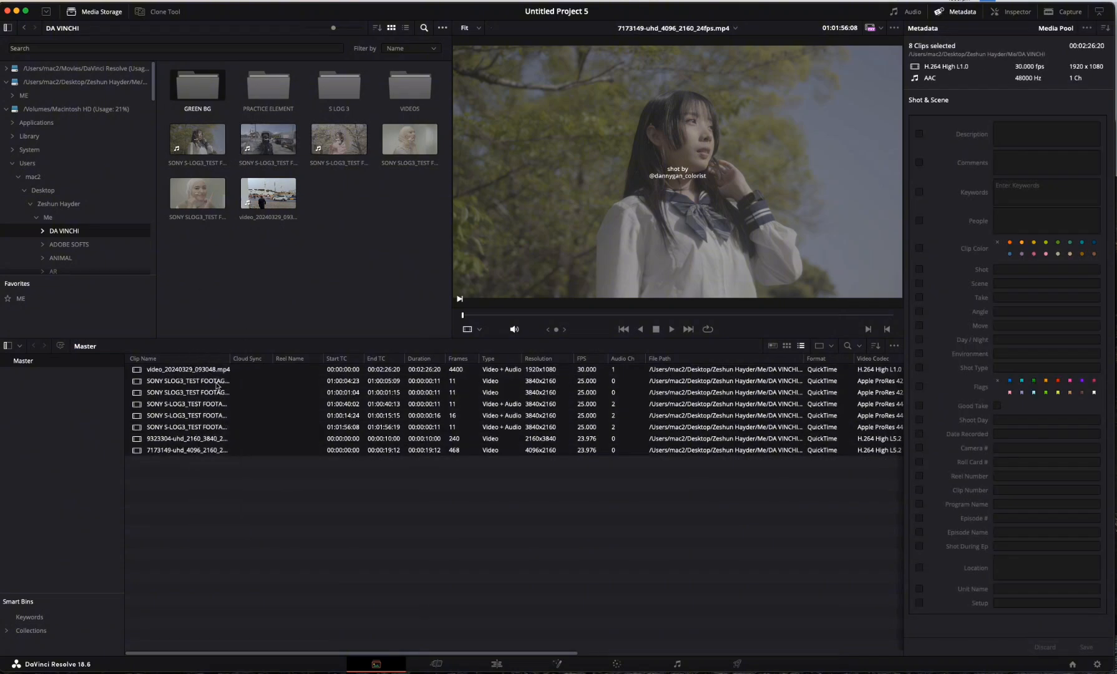
{"action": "right_click", "coordinate": [250, 414]}
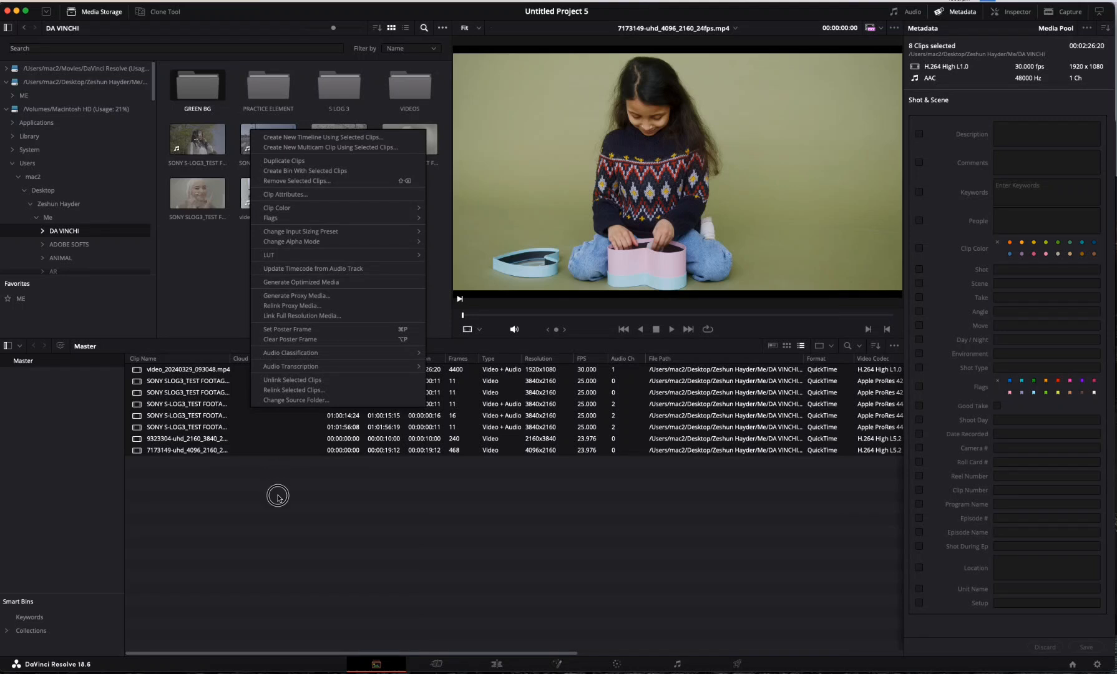
{"action": "key", "text": "Escape"}
{"action": "key", "text": "Delete"}
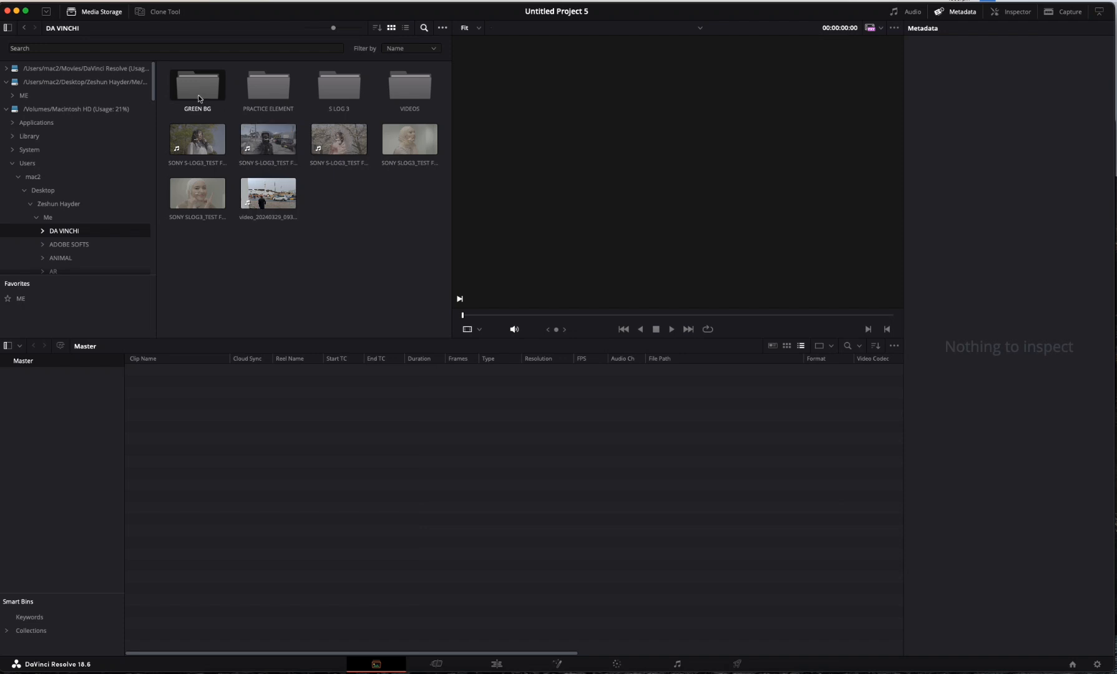
Import the GREEN BG, PRACTICE ELEMENT and S LOG 3 folders as bins under Master, keeping the project frame rate
{"action": "left_click_drag", "start_coordinate": [207, 101], "coordinate": [53, 411]}
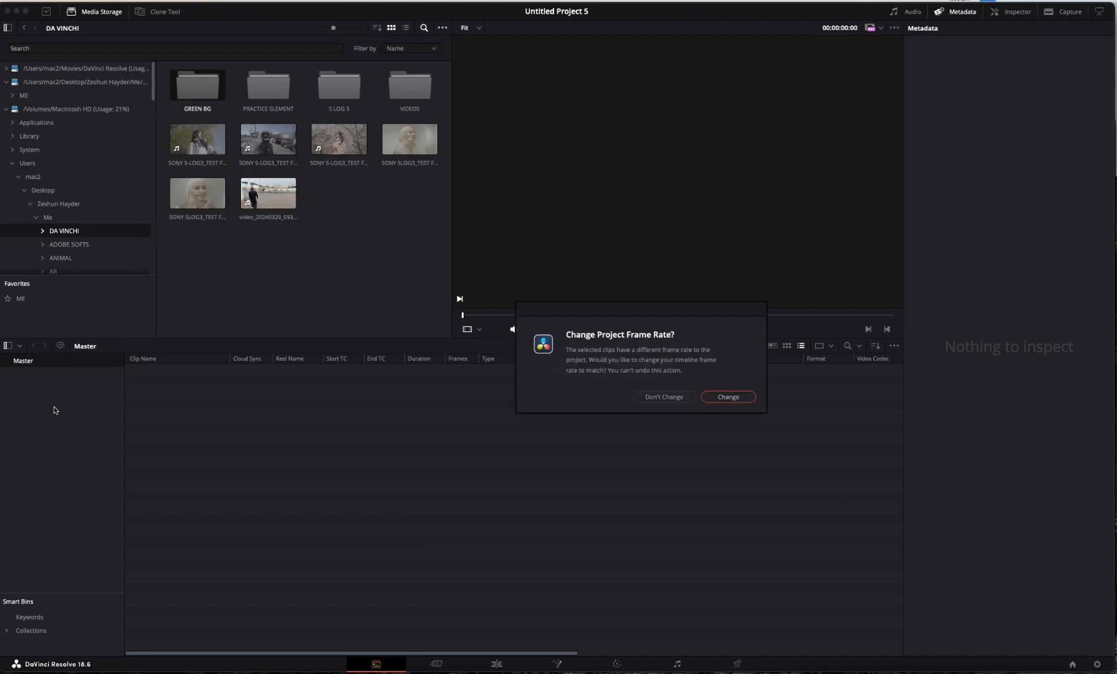
{"action": "left_click", "coordinate": [665, 394]}
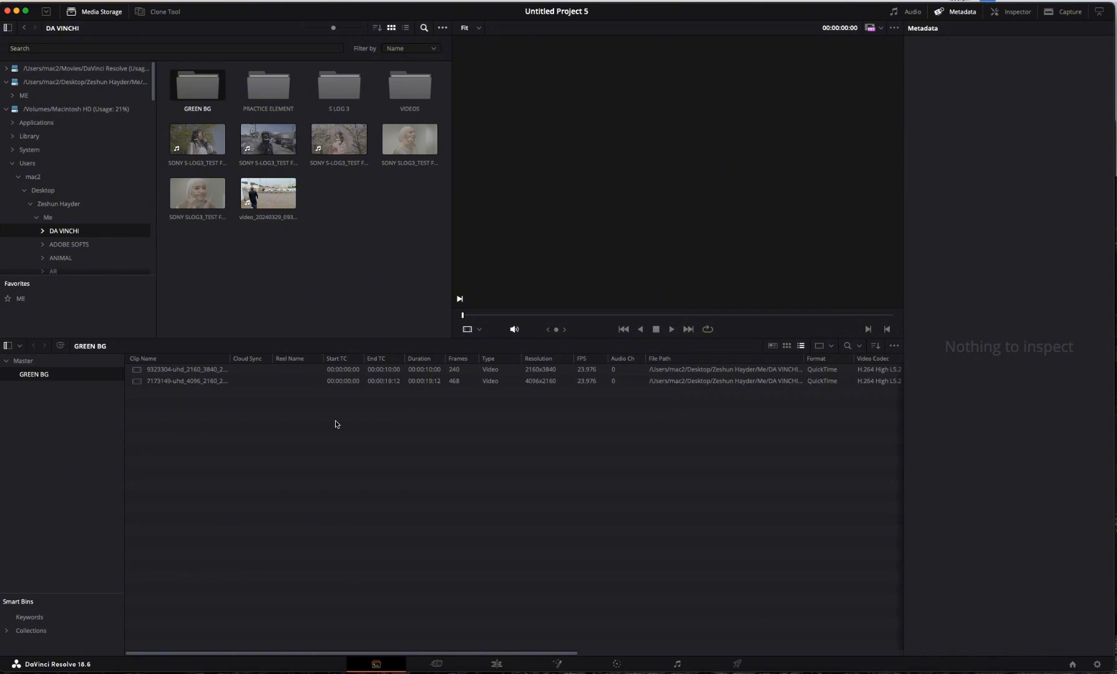
{"action": "left_click_drag", "start_coordinate": [269, 87], "coordinate": [53, 411]}
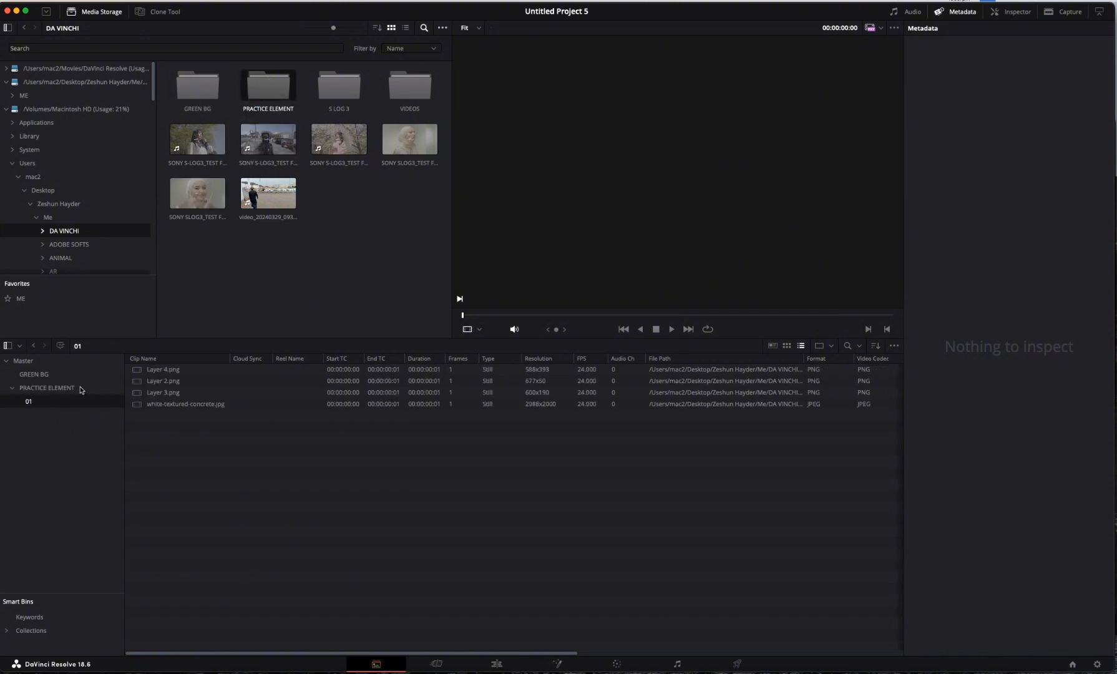
{"action": "left_click_drag", "start_coordinate": [341, 113], "coordinate": [65, 419]}
Look through the contents of the PRACTICE ELEMENT, S LOG 3 and GREEN BG bins, ending on GREEN BG
{"action": "left_click", "coordinate": [63, 390]}
{"action": "left_click", "coordinate": [47, 376]}
{"action": "left_click", "coordinate": [37, 415]}
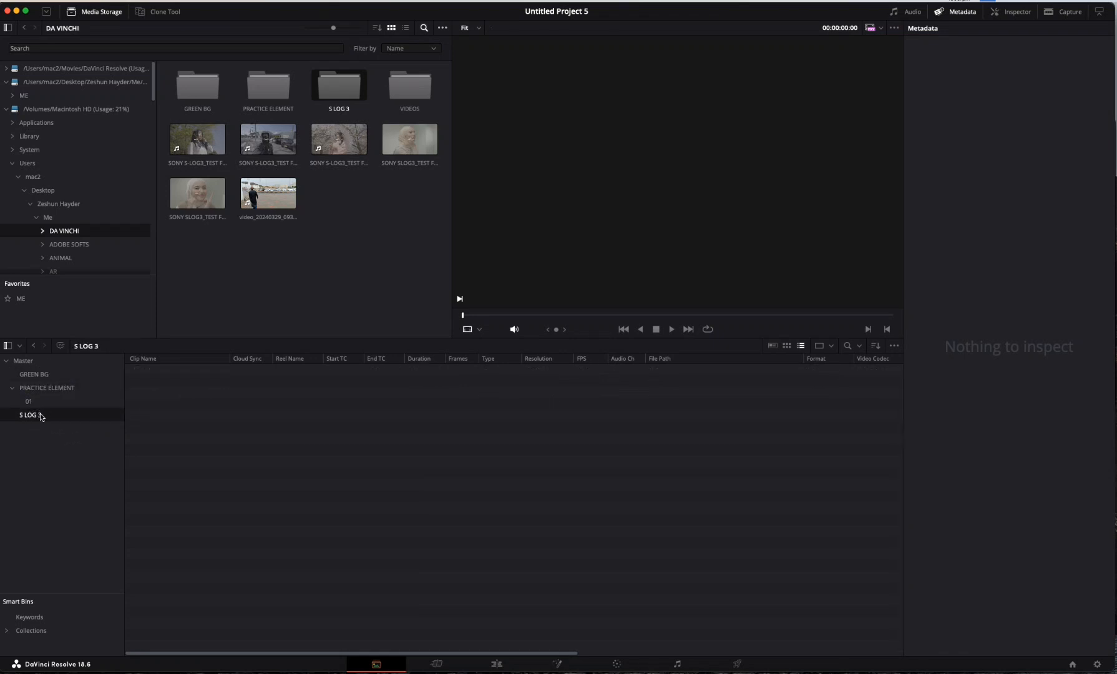
{"action": "left_click", "coordinate": [51, 390]}
{"action": "left_click", "coordinate": [48, 377]}
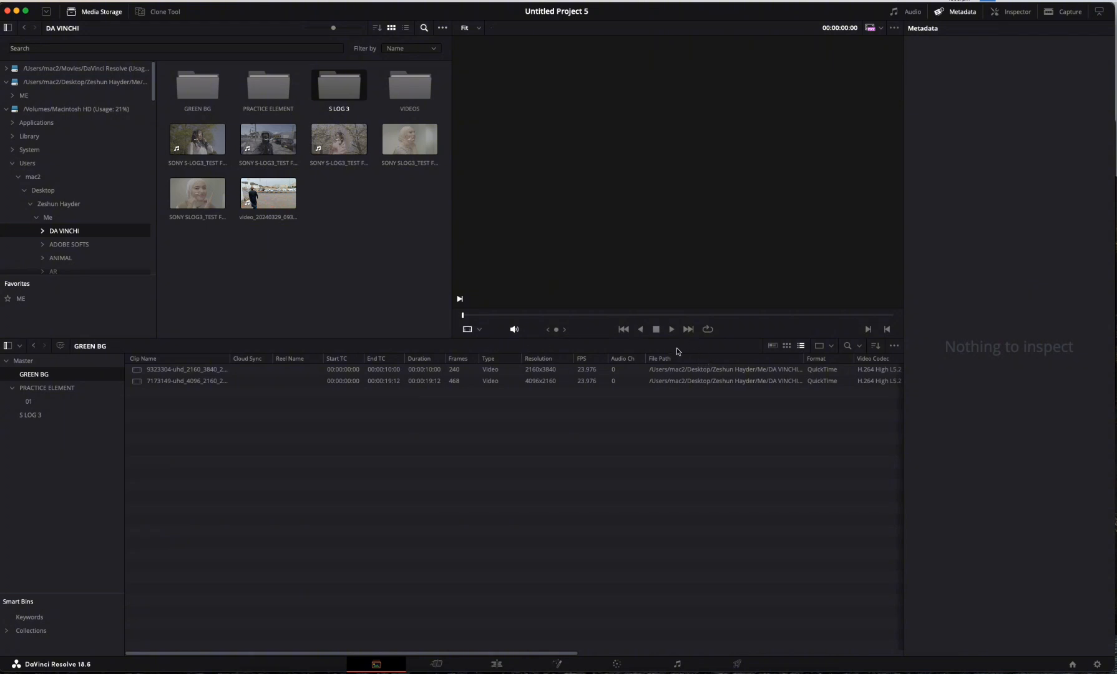
Review the media pool's available columns, turning Camera # and Clip Color on and back off
{"action": "right_click", "coordinate": [709, 362]}
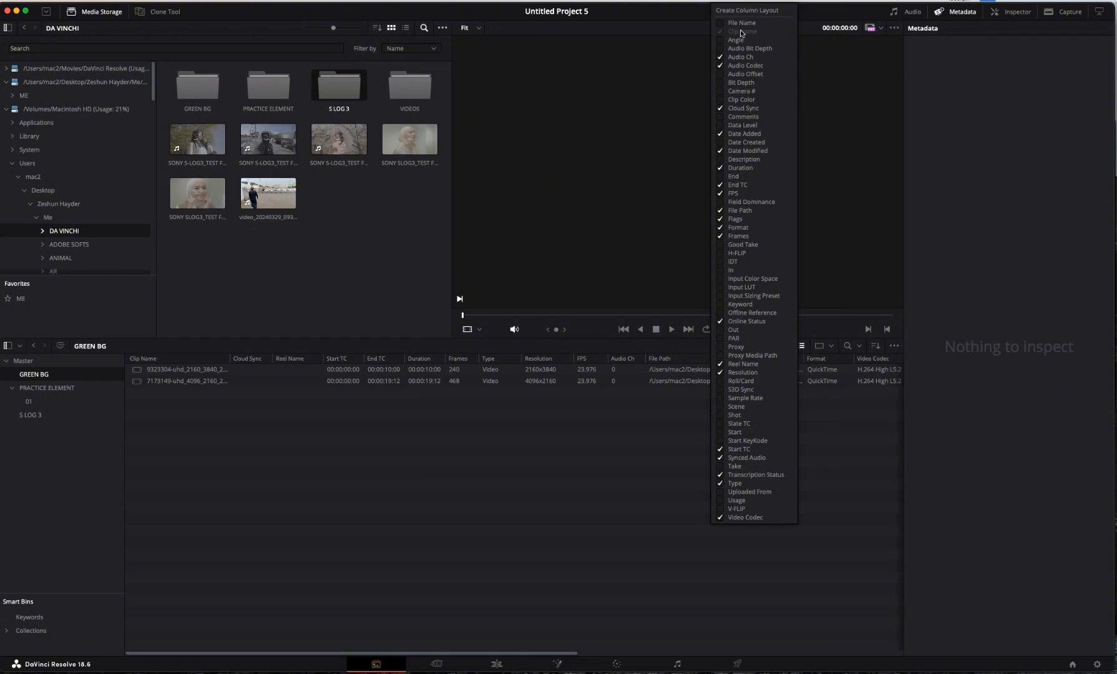
{"action": "left_click", "coordinate": [721, 92]}
{"action": "left_click", "coordinate": [720, 92]}
{"action": "left_click", "coordinate": [724, 100]}
{"action": "left_click", "coordinate": [721, 101]}
{"action": "left_click", "coordinate": [610, 428]}
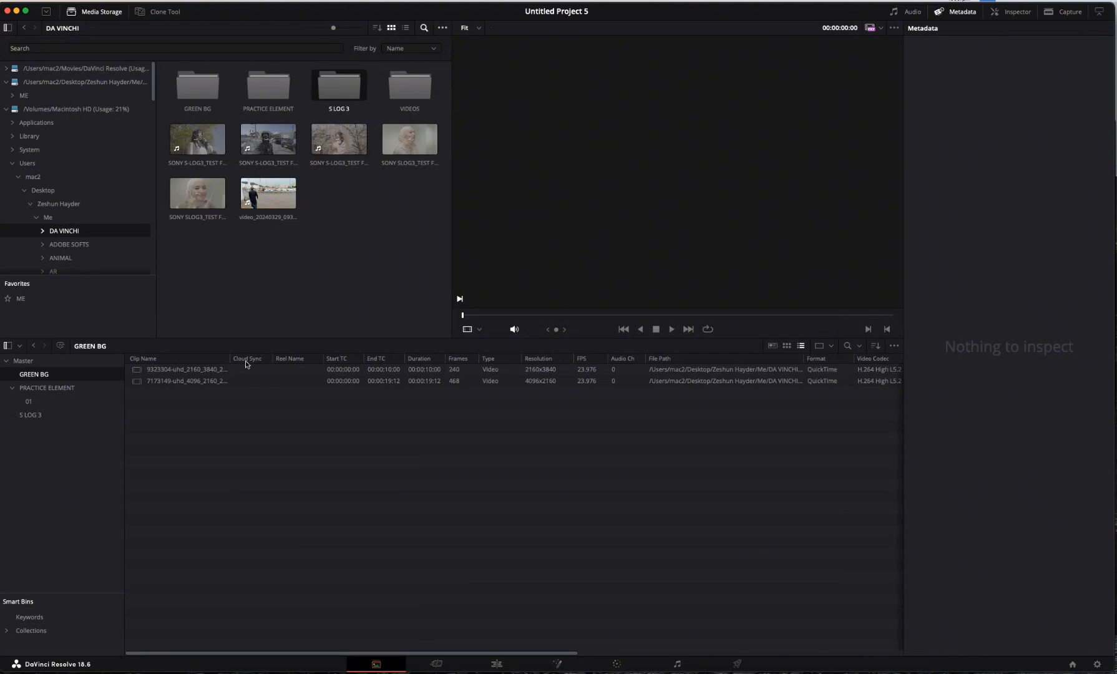
Preview both GREEN BG clips in the viewer, playing the vertical SAVE THE PLANET clip forward and in reverse
{"action": "left_click", "coordinate": [183, 381]}
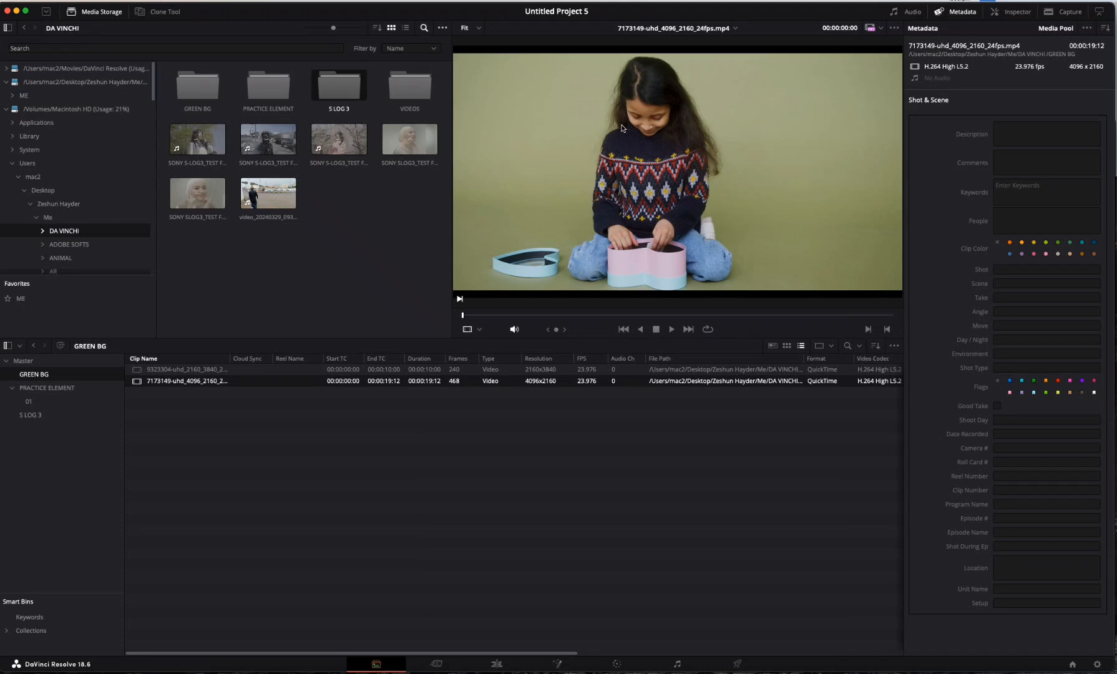
{"action": "left_click", "coordinate": [212, 371]}
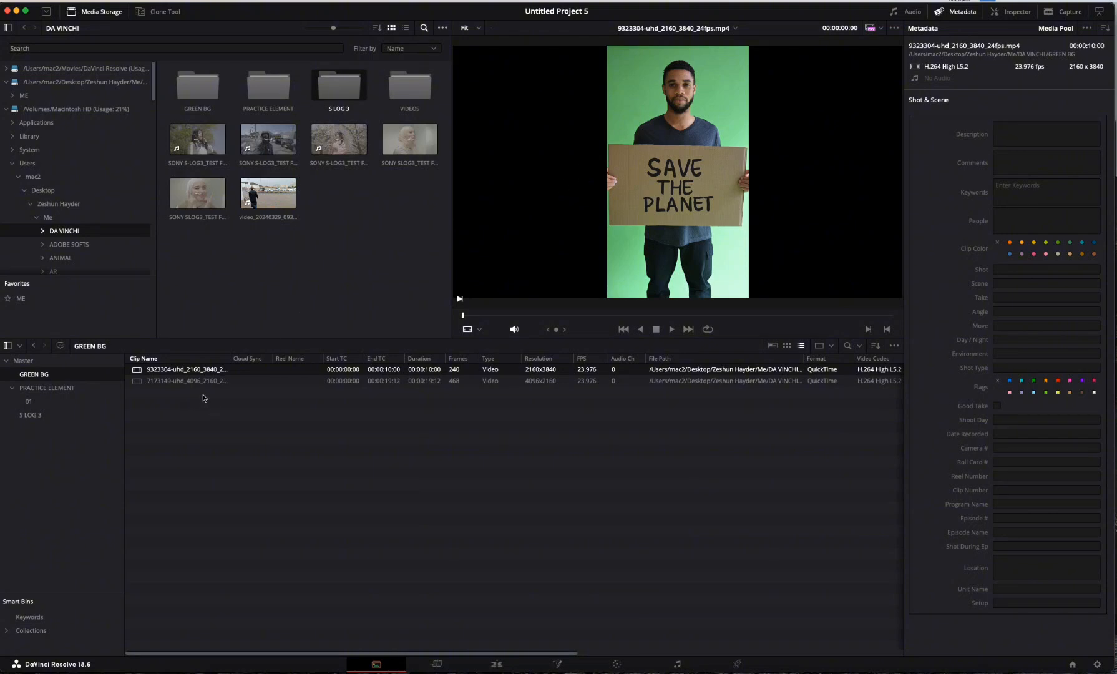
{"action": "left_click", "coordinate": [674, 330]}
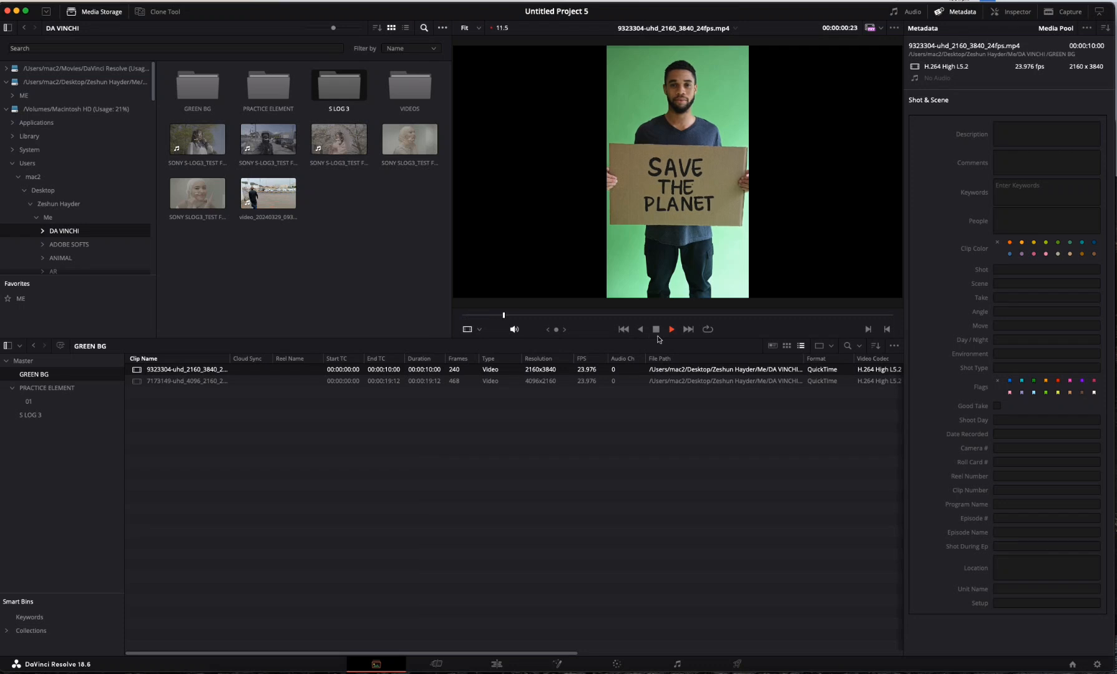
{"action": "left_click", "coordinate": [658, 332]}
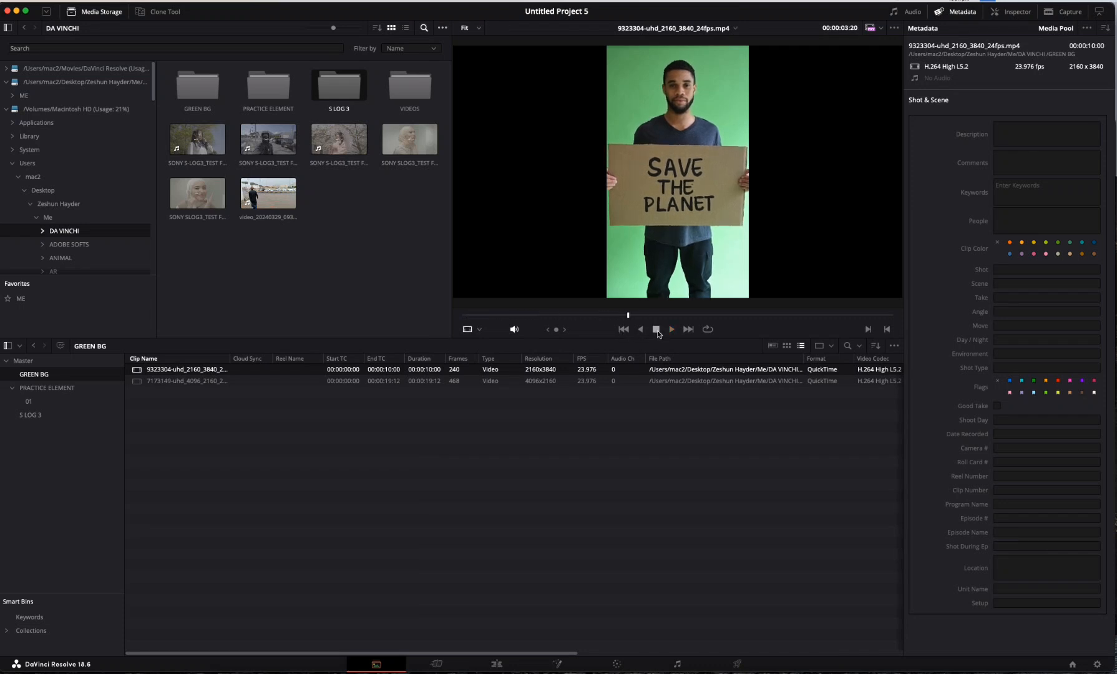
{"action": "left_click", "coordinate": [641, 330]}
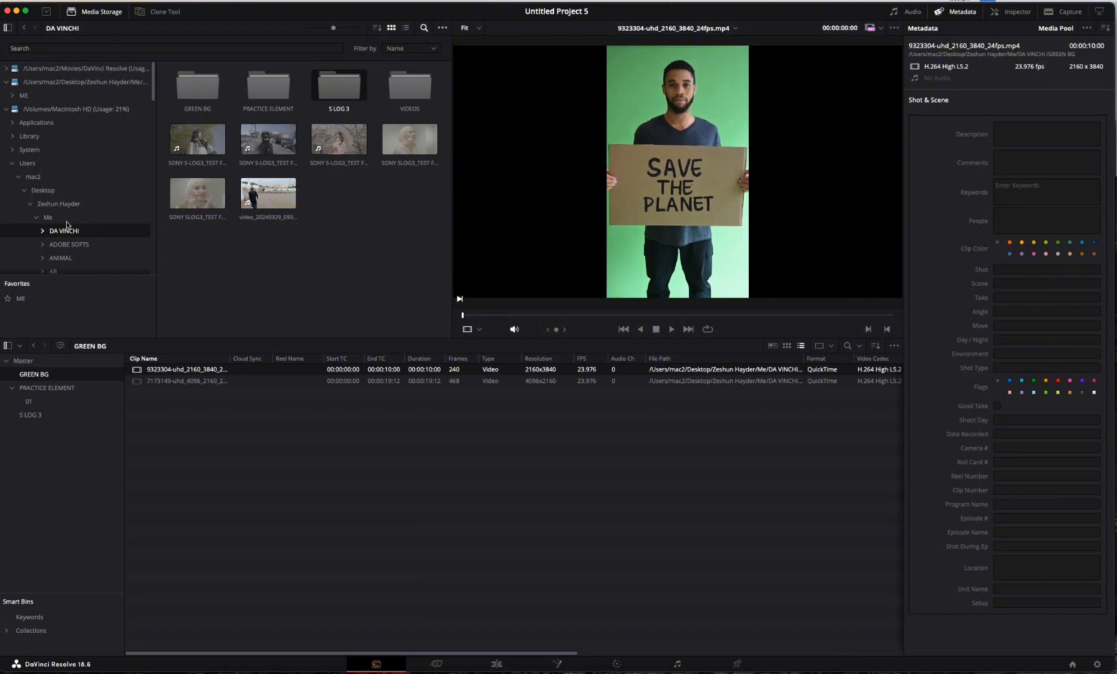
Browse the Me folder in media storage, open its DAVINCHI subfolder and look through the folder tree
{"action": "left_click", "coordinate": [86, 215]}
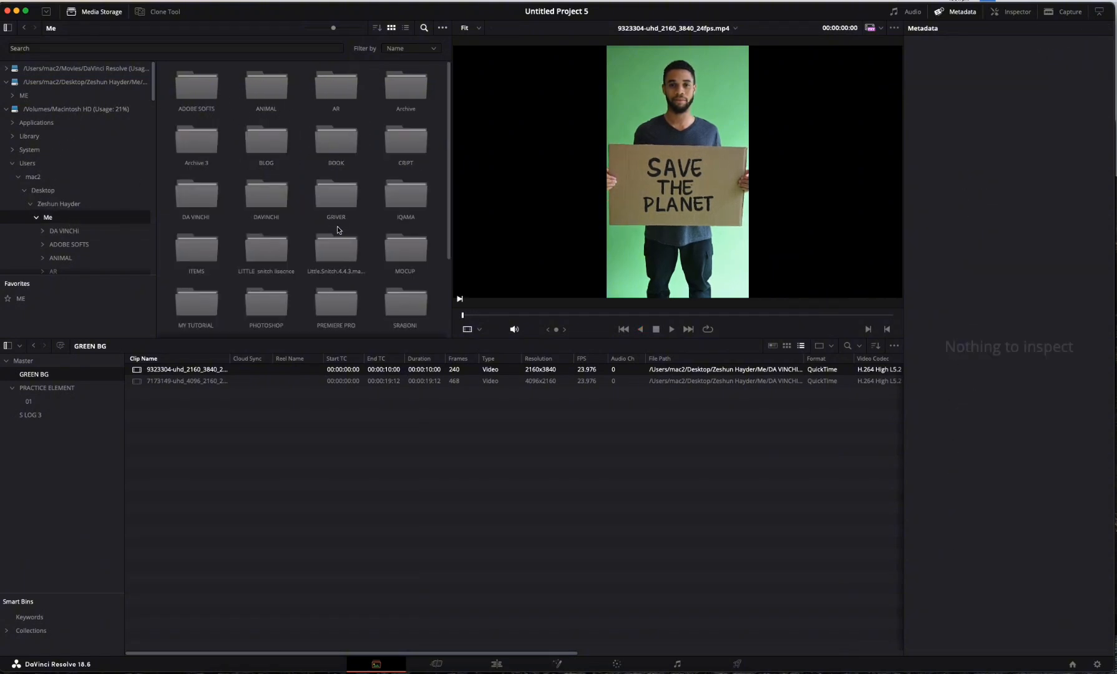
{"action": "double_click", "coordinate": [275, 206]}
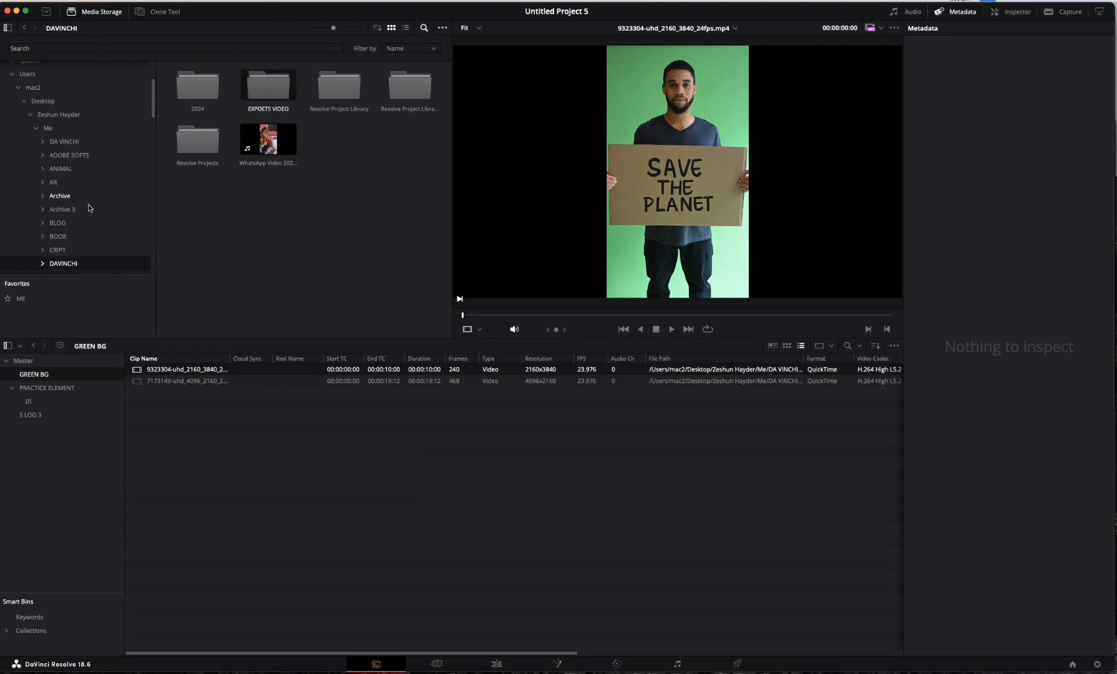
{"action": "scroll", "coordinate": [151, 113], "scroll_direction": "down", "scroll_amount": 5}
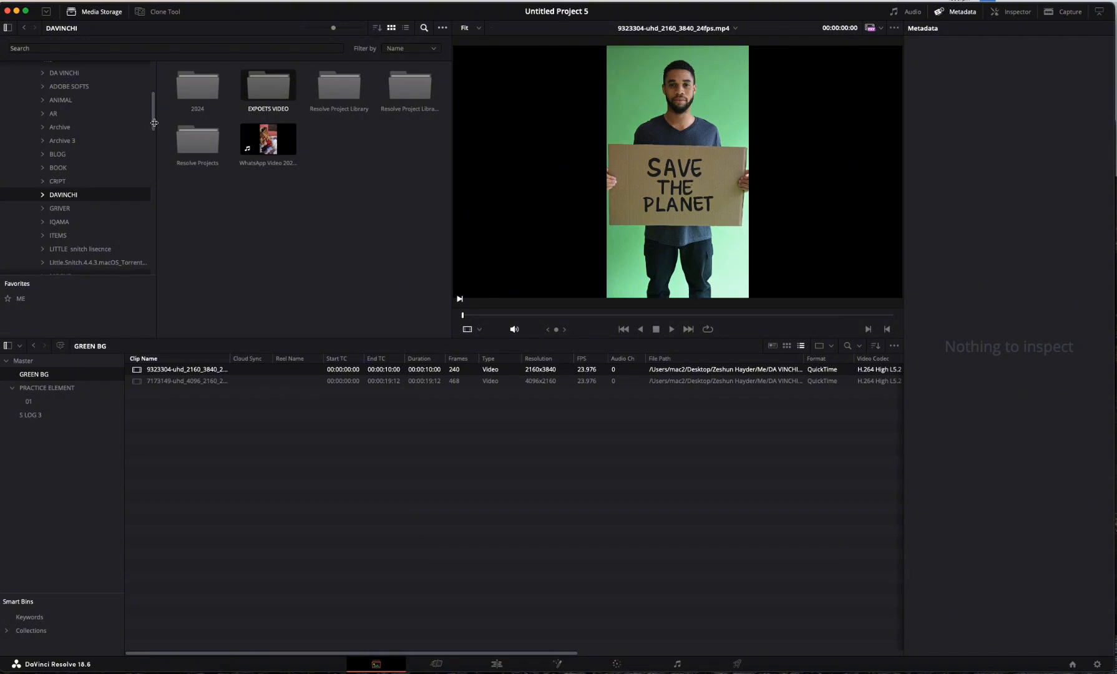
Collapse the Macintosh HD volume in media storage, then look through the ME folder's first WhatsApp video and the VIDEOS folder
{"action": "scroll", "coordinate": [145, 105], "scroll_direction": "up", "scroll_amount": 10}
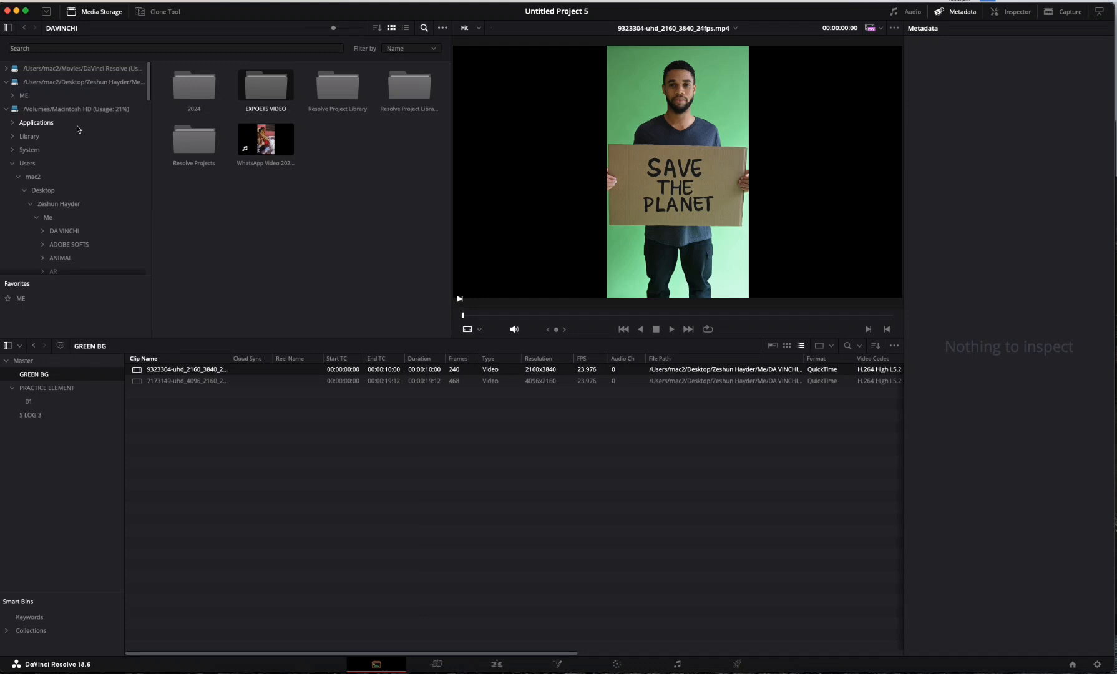
{"action": "left_click", "coordinate": [7, 111]}
{"action": "left_click", "coordinate": [24, 95]}
{"action": "left_click", "coordinate": [193, 94]}
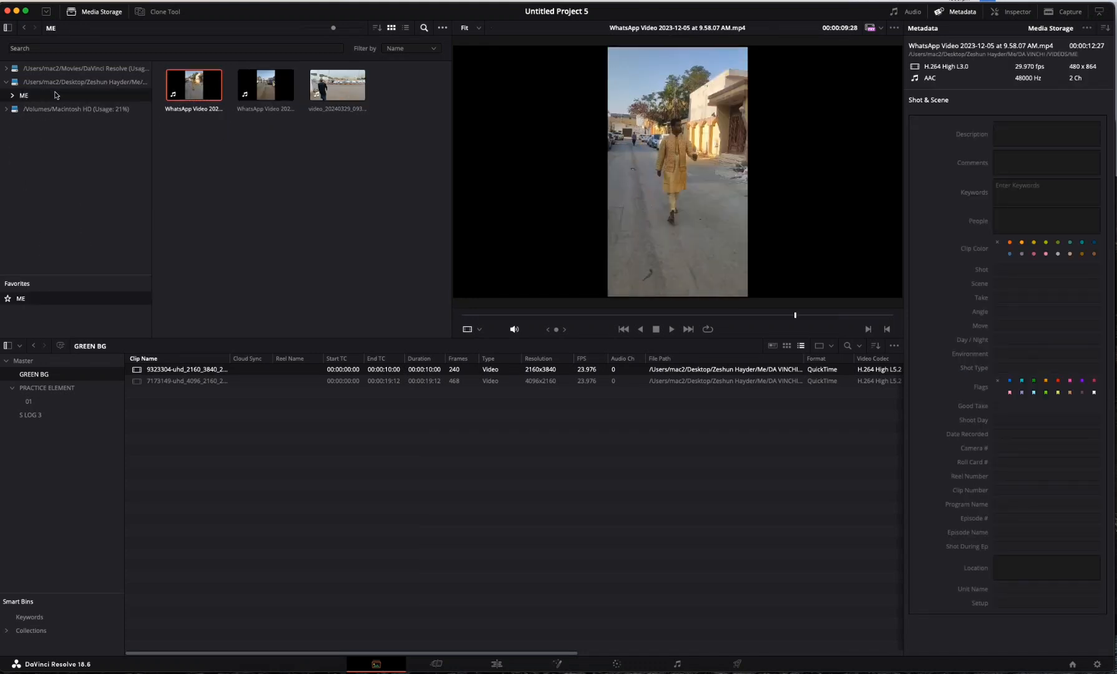
{"action": "left_click", "coordinate": [73, 82]}
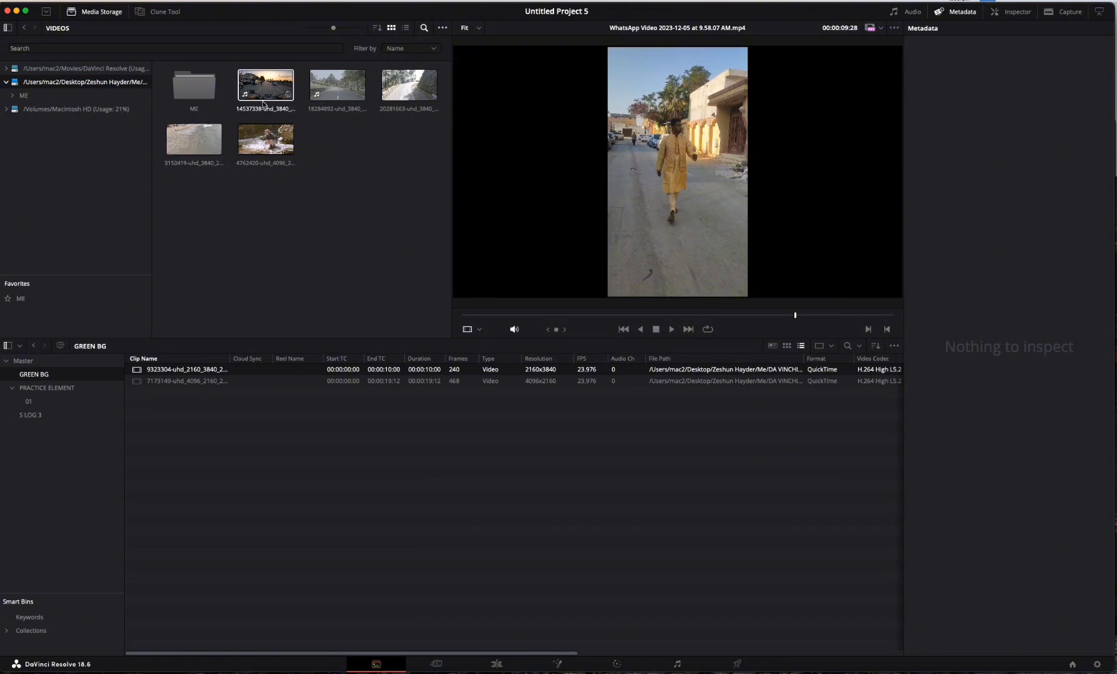
Add 14537338-uhd_3840_2160_30fps.mp4 from the VIDEOS folder to the GREEN BG bin and load it in the viewer
{"action": "left_click", "coordinate": [263, 104]}
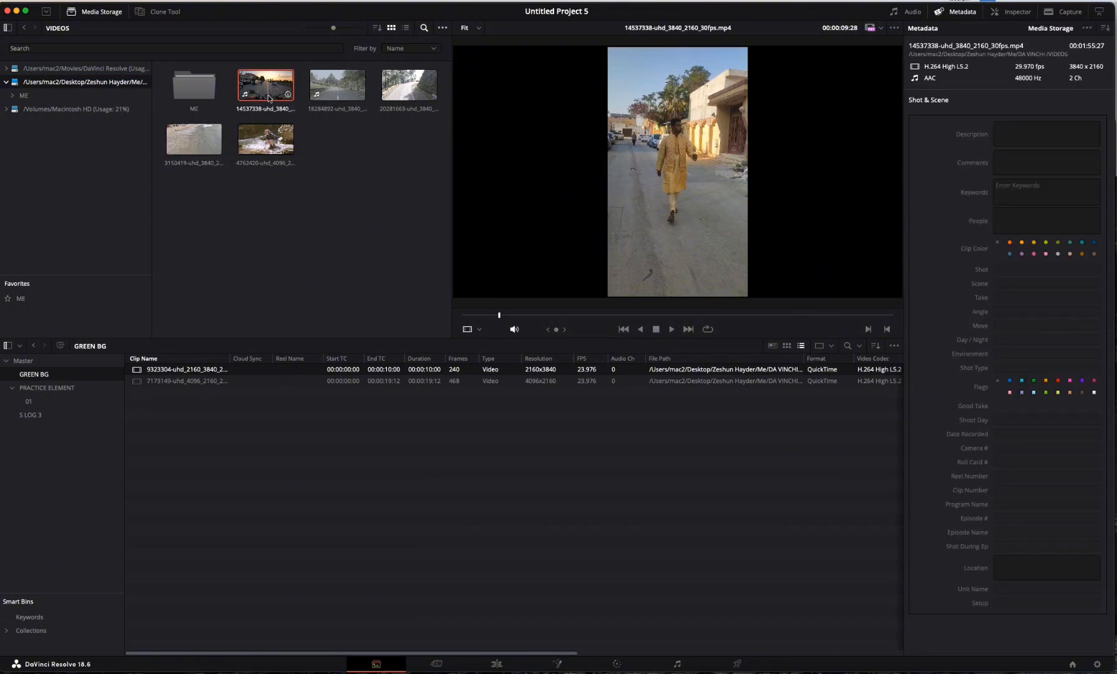
{"action": "left_click_drag", "start_coordinate": [269, 98], "coordinate": [186, 450]}
{"action": "left_click", "coordinate": [187, 370]}
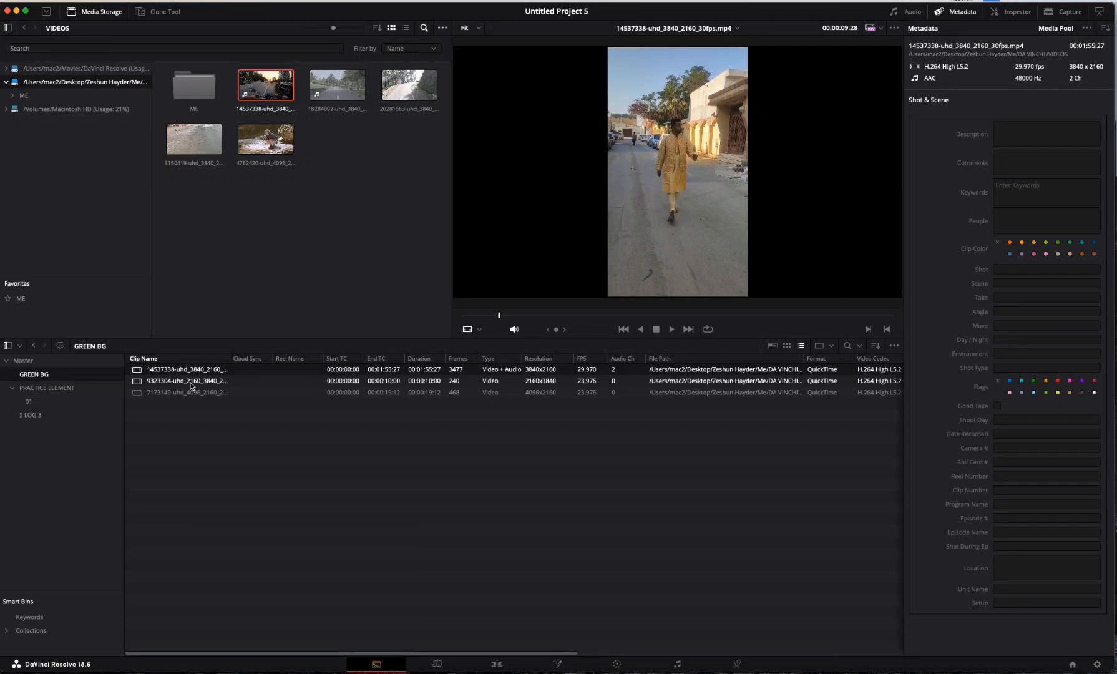
{"action": "left_click", "coordinate": [191, 383]}
{"action": "left_click", "coordinate": [195, 373]}
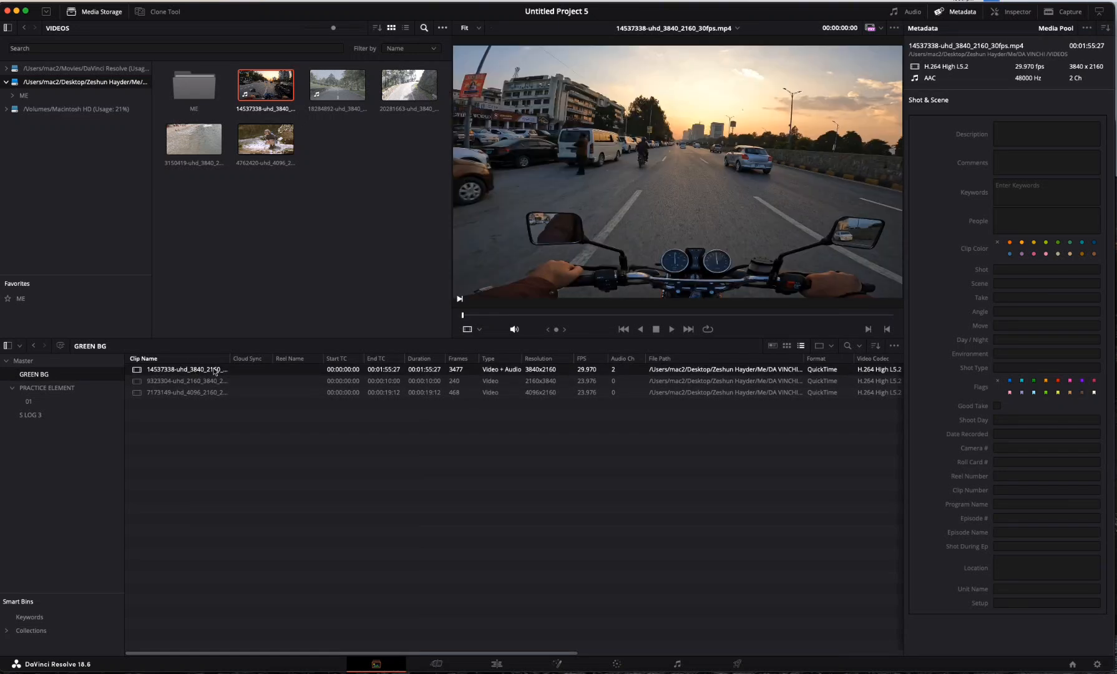
Preview the motorcycle clip forward and in reverse, then jump between its first and last frames
{"action": "left_click", "coordinate": [672, 329]}
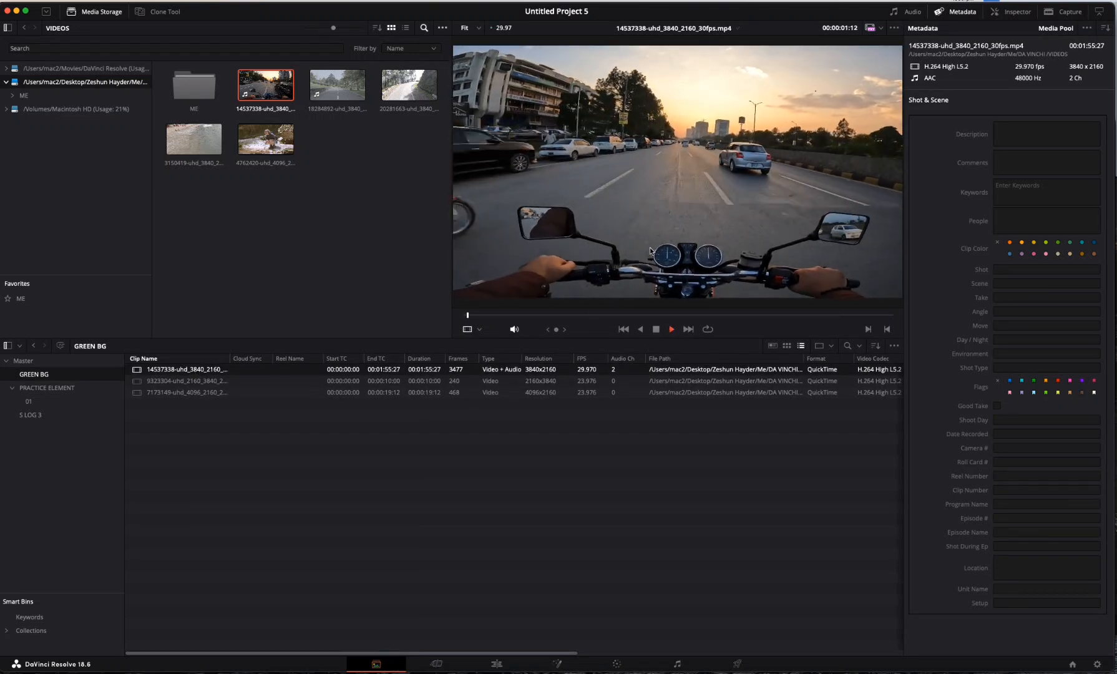
{"action": "left_click", "coordinate": [641, 330]}
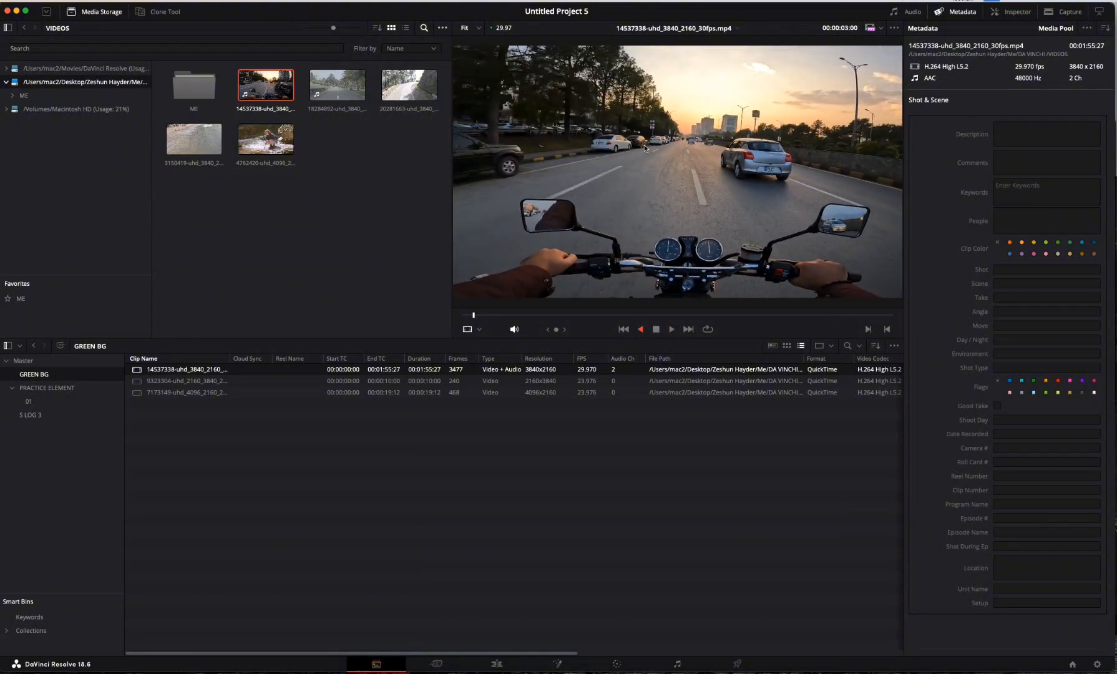
{"action": "left_click", "coordinate": [671, 330]}
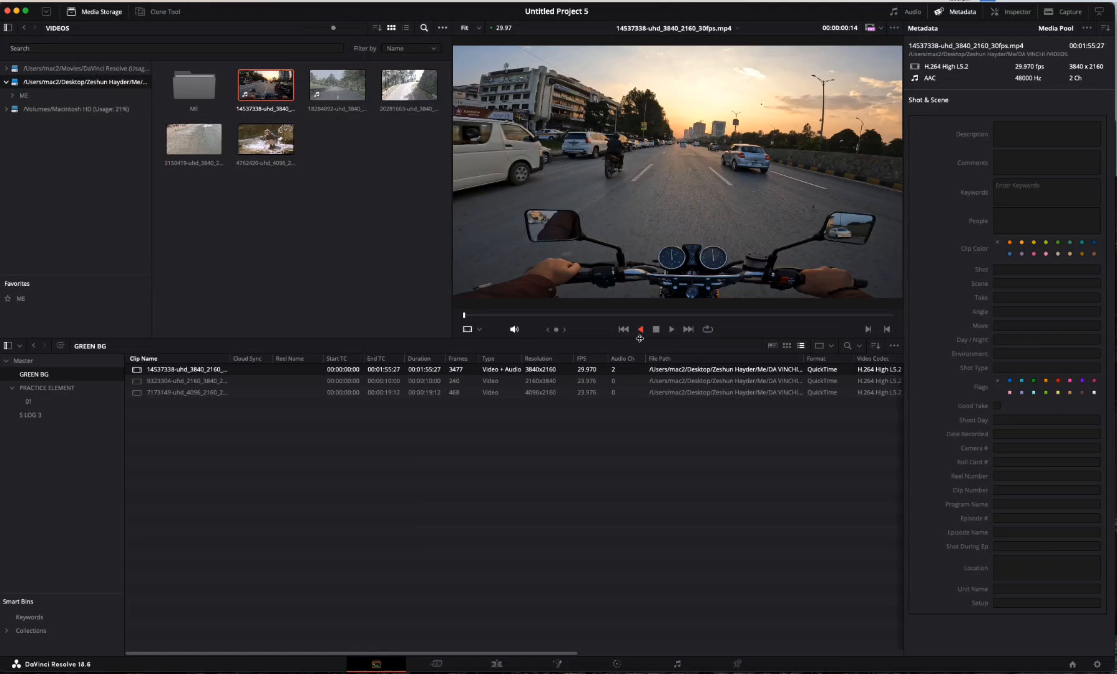
{"action": "left_click", "coordinate": [623, 330]}
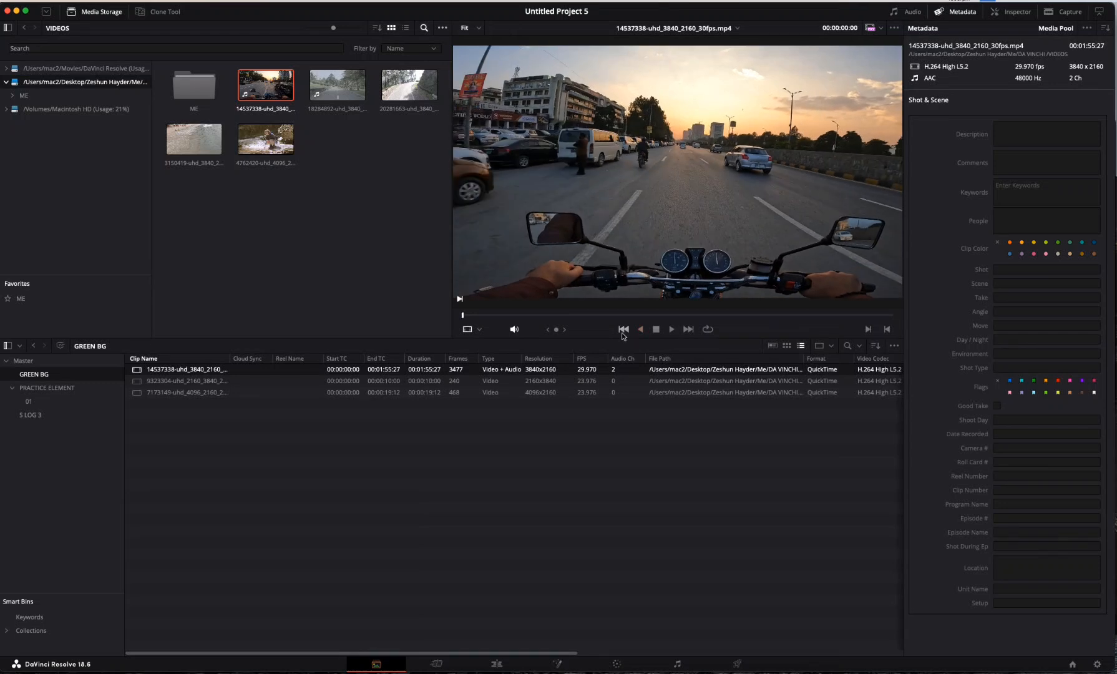
{"action": "left_click", "coordinate": [688, 329]}
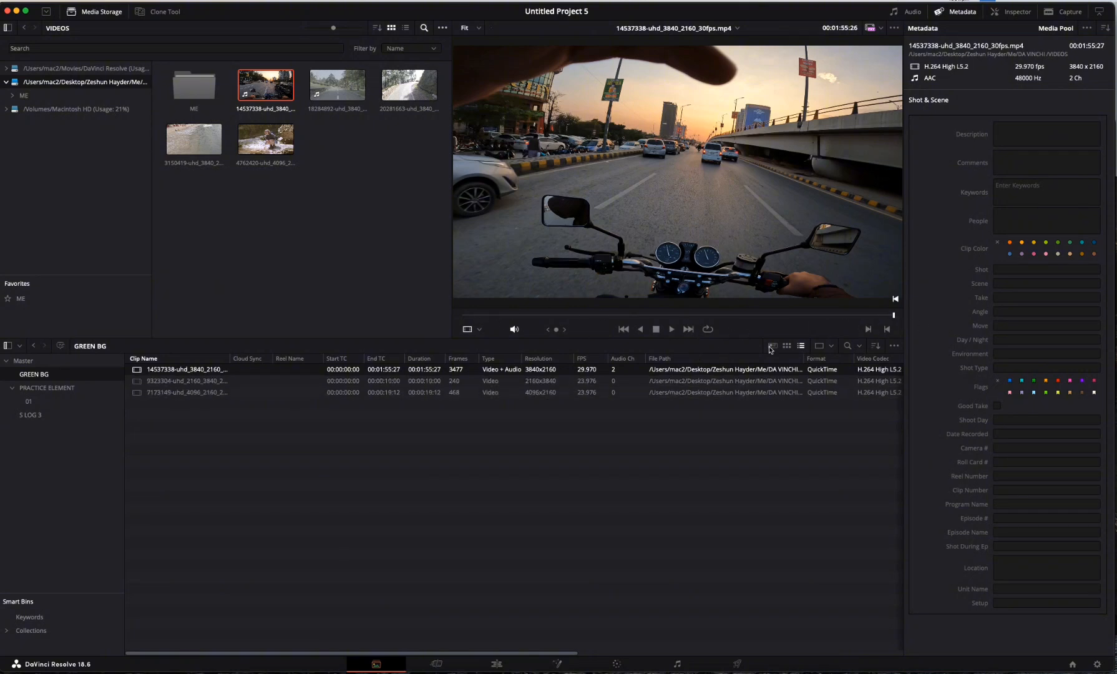
{"action": "left_click", "coordinate": [624, 329]}
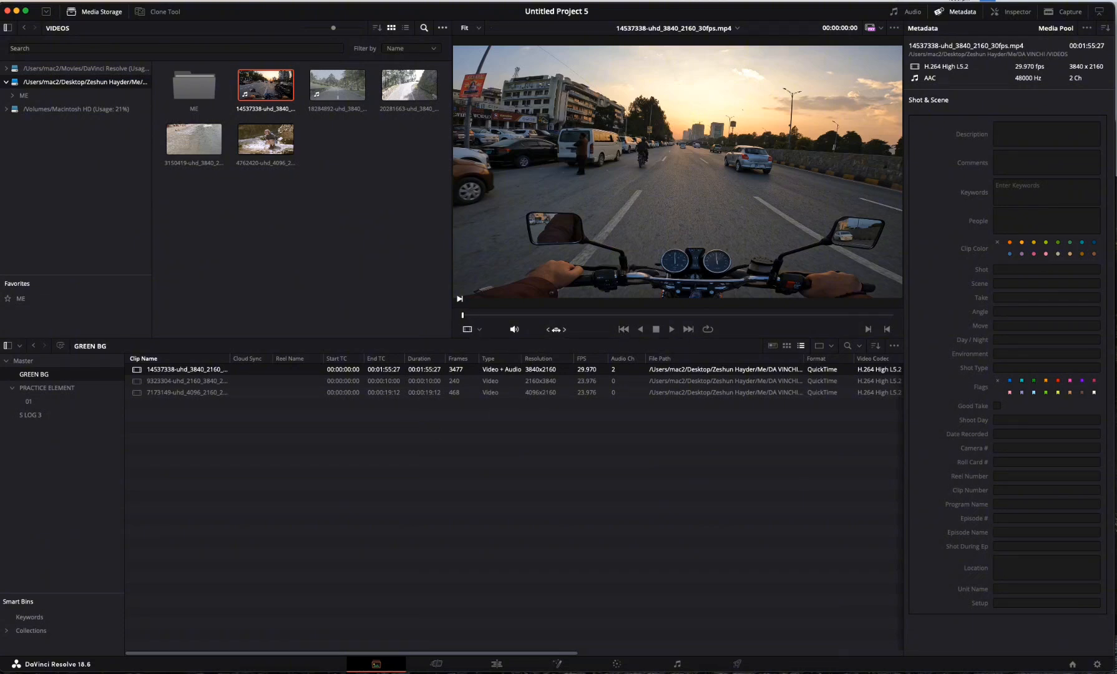
Play the motorcycle clip from the start and jog backward and forward through its frames
{"action": "left_click", "coordinate": [672, 329]}
{"action": "left_click_drag", "start_coordinate": [558, 331], "coordinate": [515, 323]}
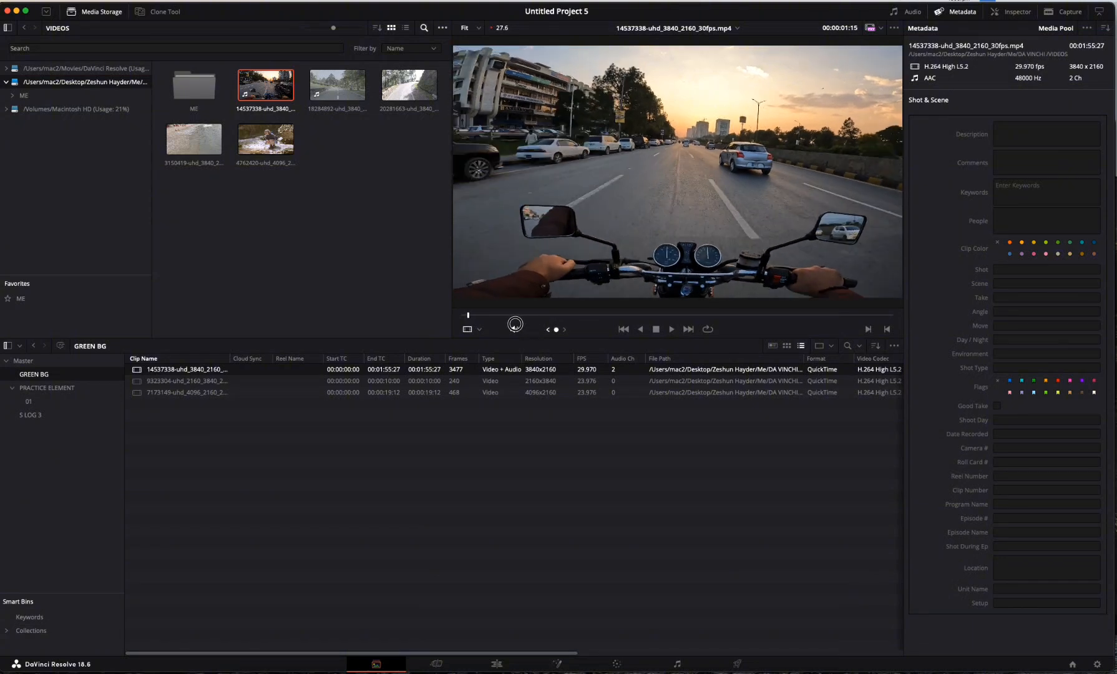
{"action": "left_click", "coordinate": [492, 489]}
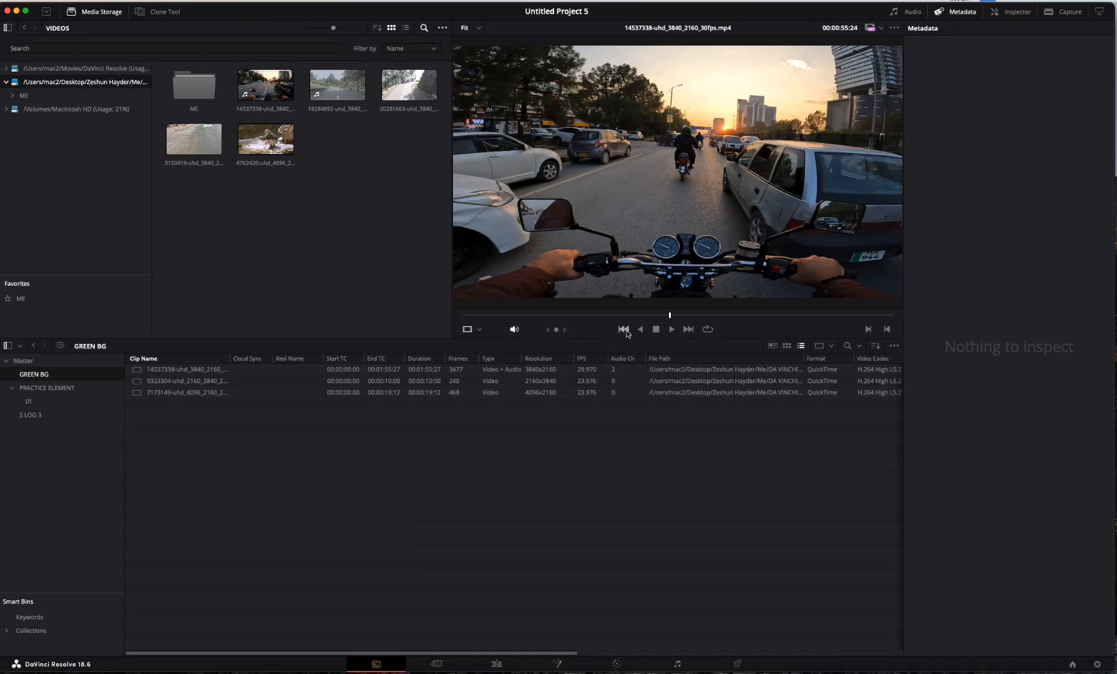
{"action": "left_click_drag", "start_coordinate": [558, 329], "coordinate": [476, 328]}
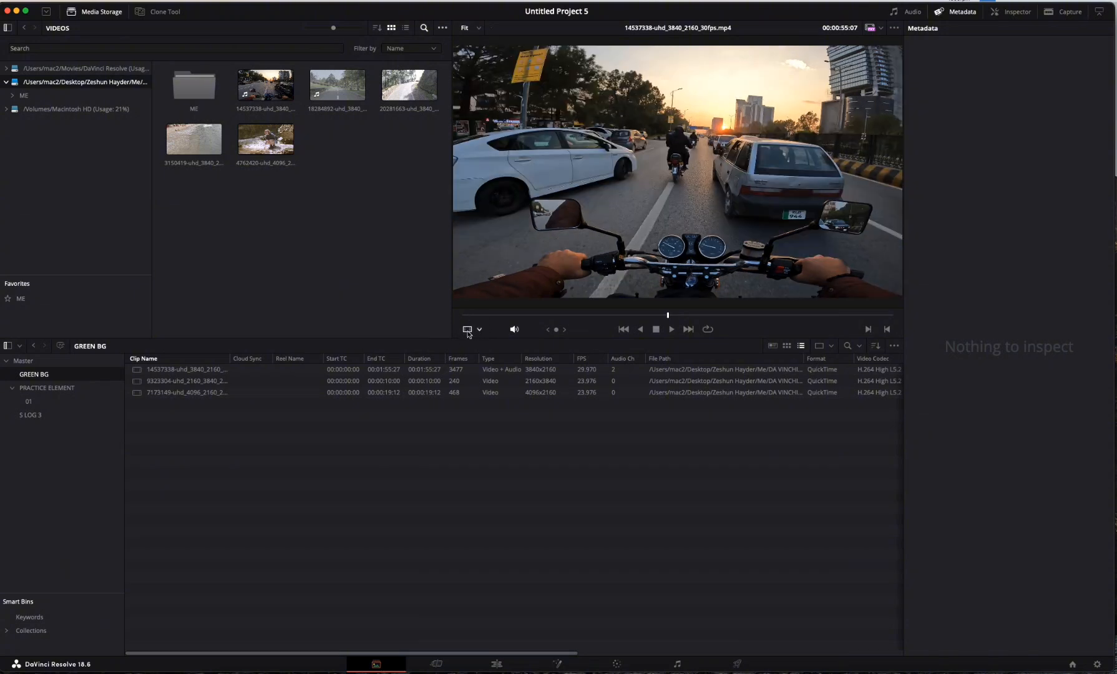
View the motorcycle clip's waveform in the viewer's Audio Track mode, then return to Source mode
{"action": "left_click", "coordinate": [480, 332]}
{"action": "left_click", "coordinate": [487, 345]}
{"action": "left_click", "coordinate": [481, 332]}
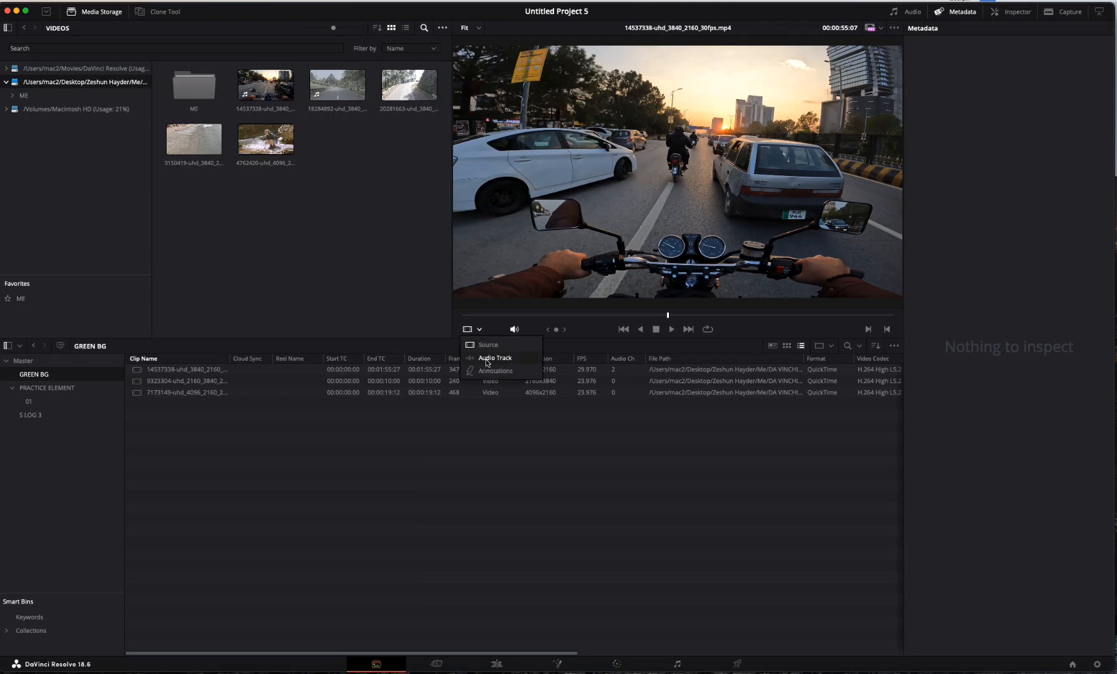
{"action": "left_click", "coordinate": [494, 360]}
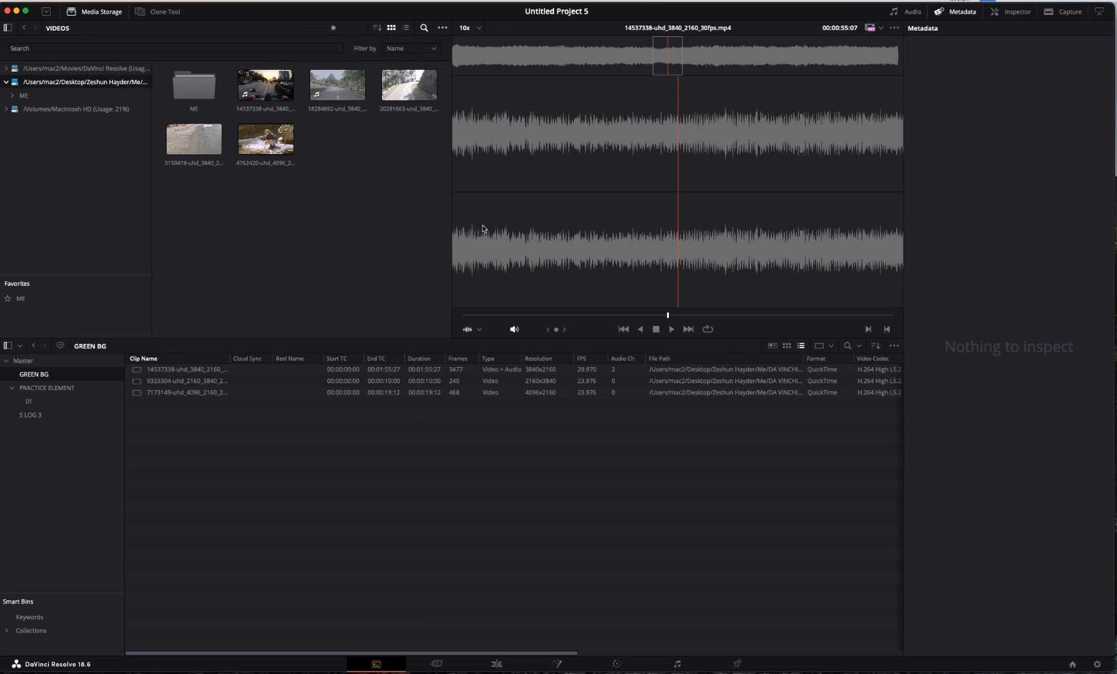
{"action": "left_click", "coordinate": [474, 329]}
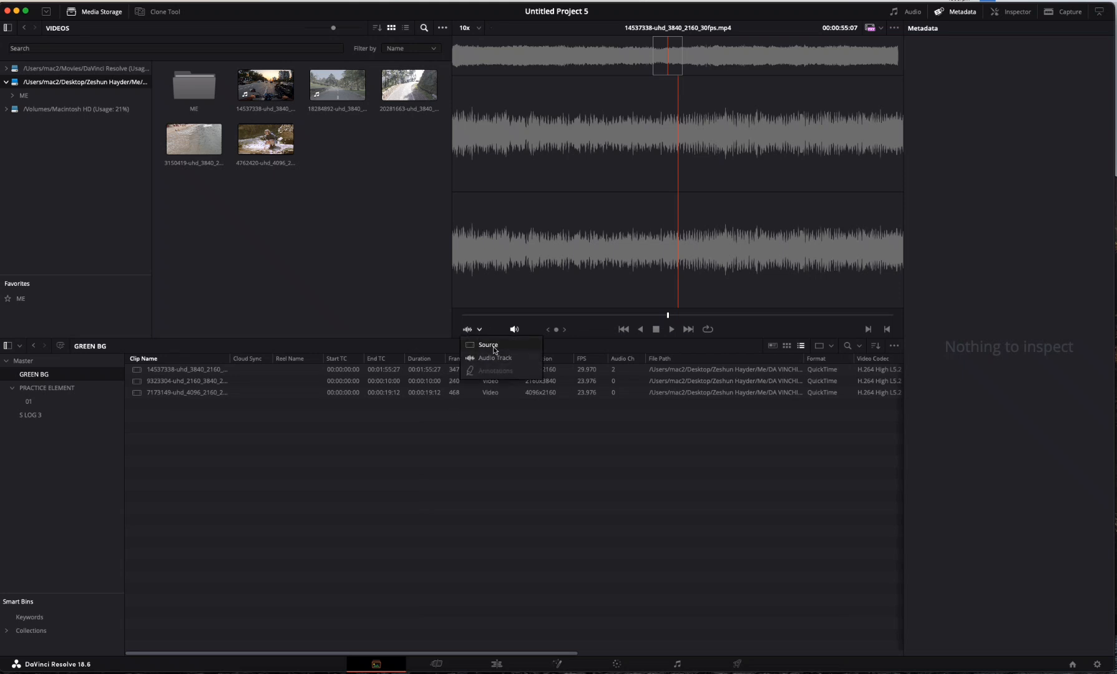
{"action": "left_click", "coordinate": [495, 347]}
Switch the viewer to Annotations mode to look at its drawing tools, then return to Source mode
{"action": "left_click", "coordinate": [468, 329]}
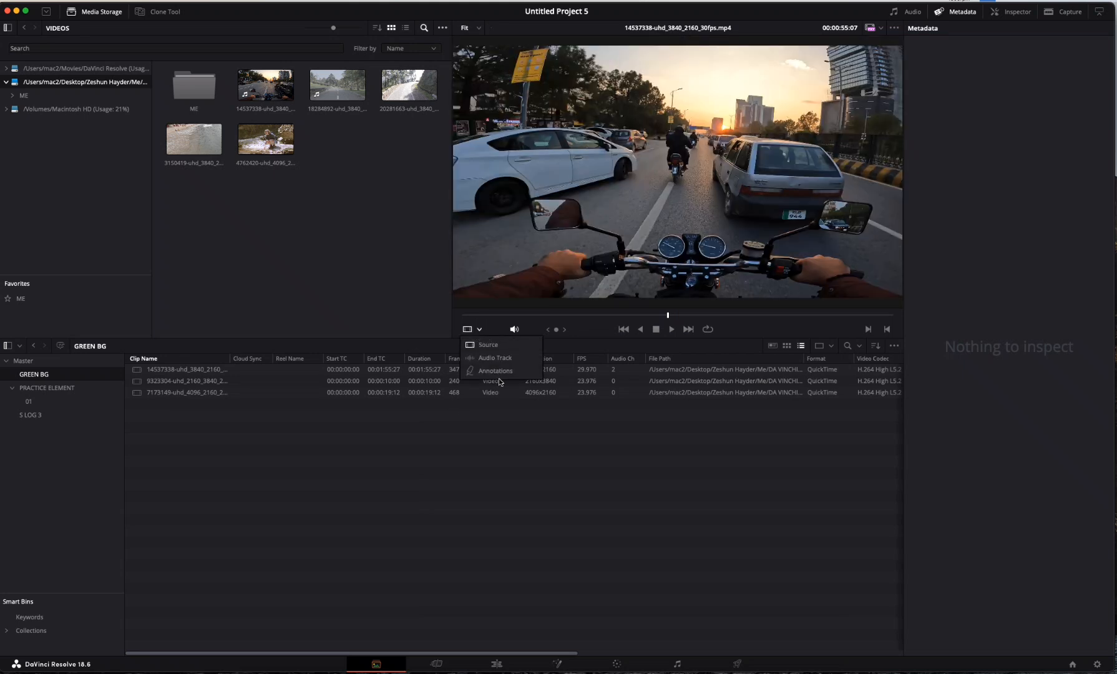
{"action": "left_click", "coordinate": [495, 371]}
{"action": "left_click", "coordinate": [482, 332]}
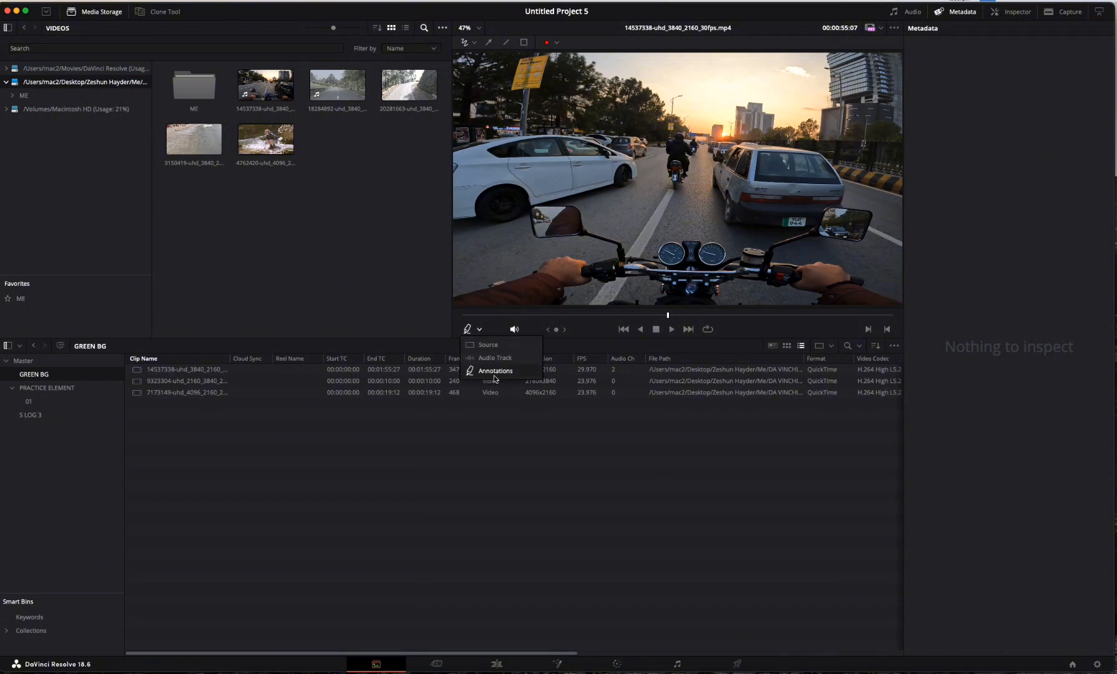
{"action": "left_click", "coordinate": [492, 346]}
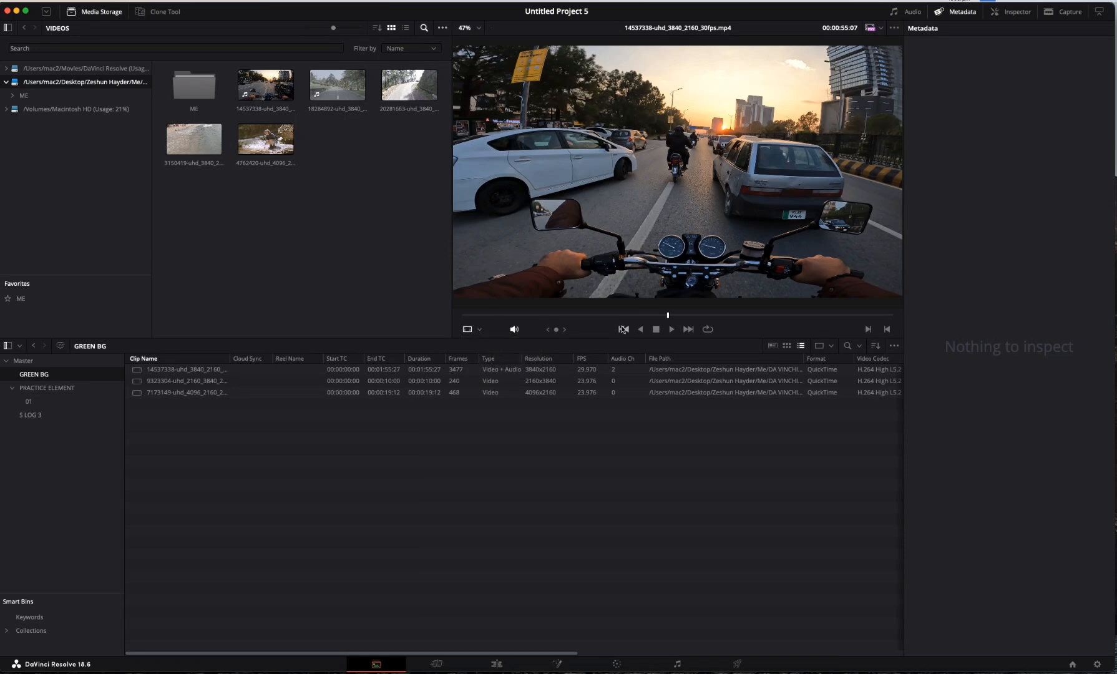
Mark a range on the motorcycle clip with an In point at about 00:00:37 and an Out point at about 00:01:10
{"action": "left_click_drag", "start_coordinate": [668, 315], "coordinate": [604, 314]}
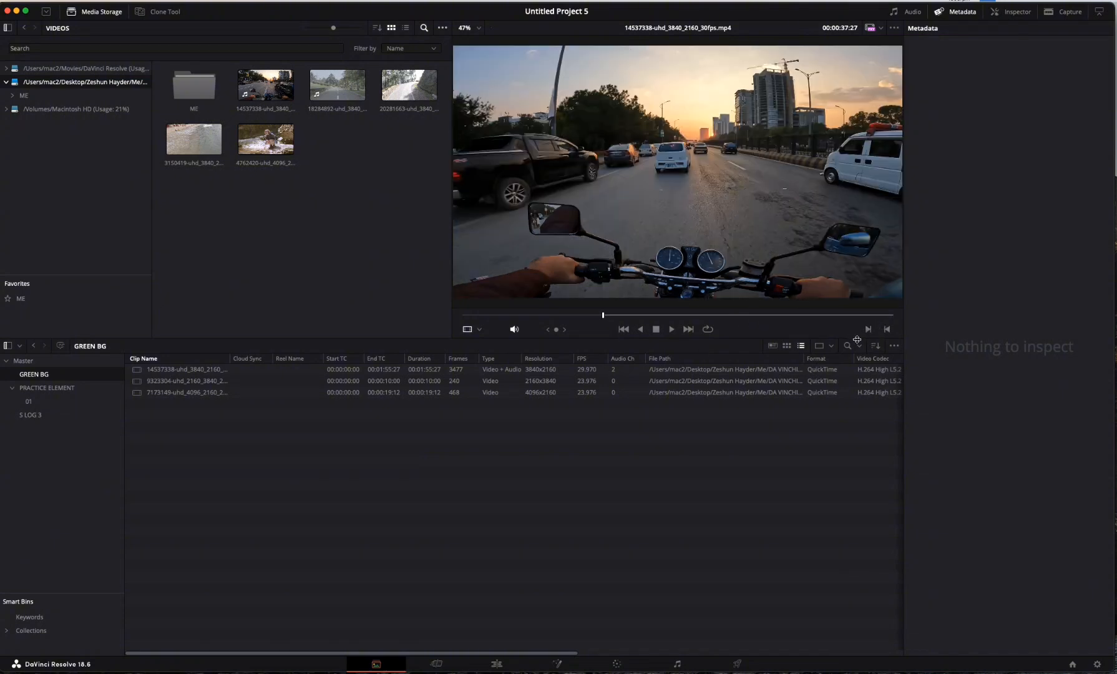
{"action": "left_click", "coordinate": [634, 317]}
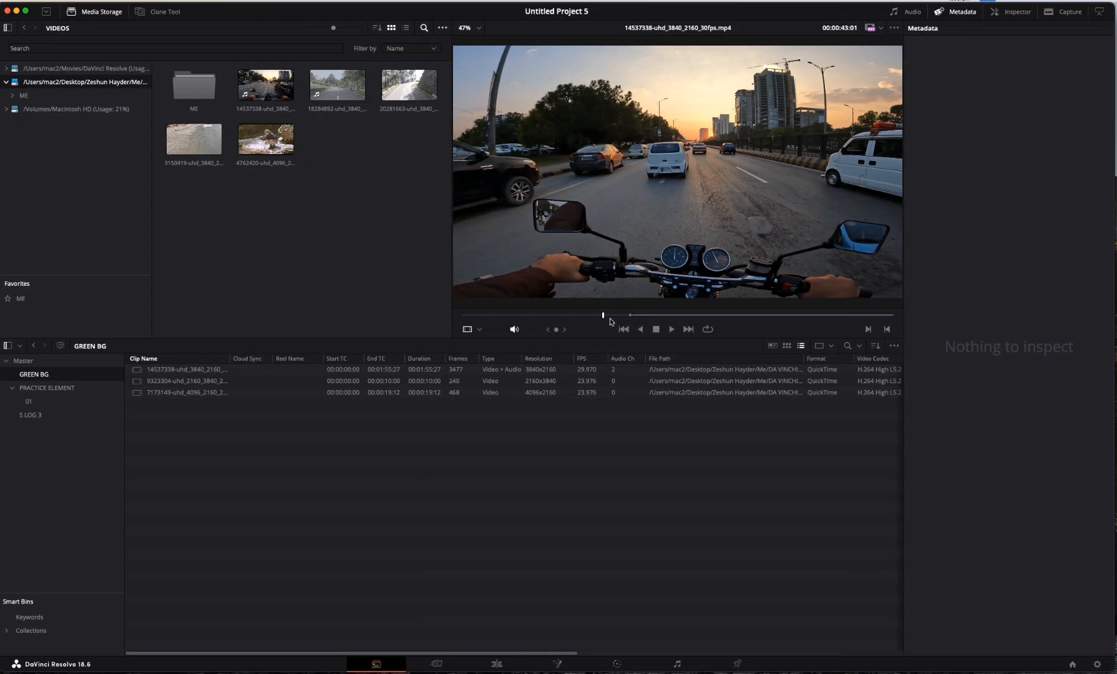
{"action": "left_click_drag", "start_coordinate": [627, 316], "coordinate": [724, 317]}
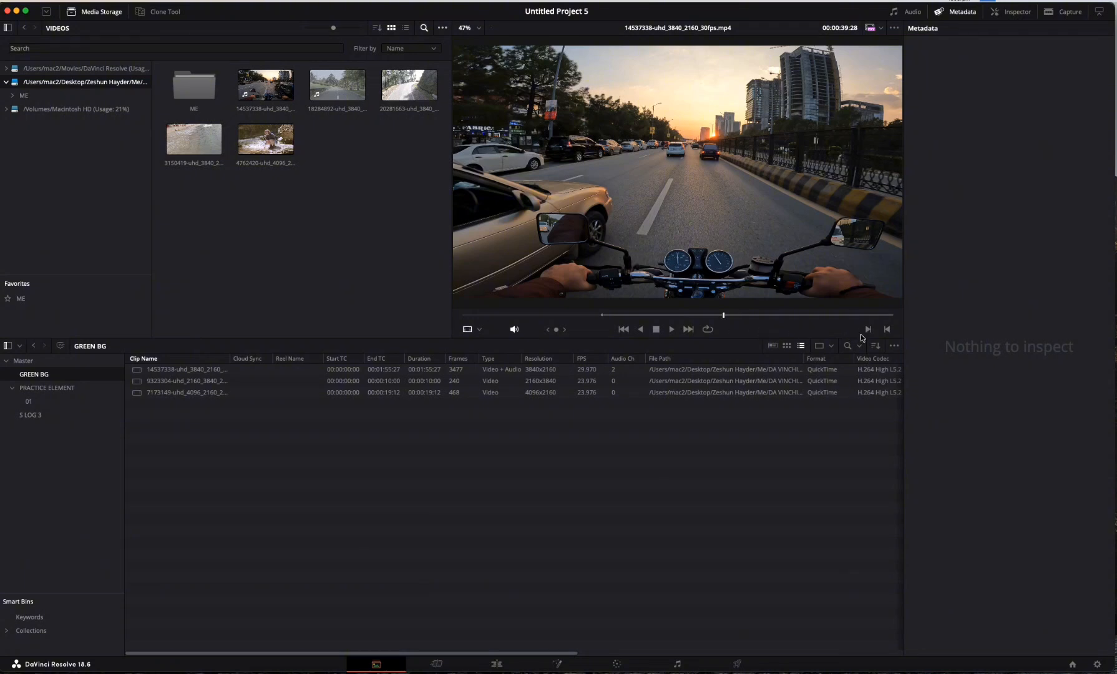
{"action": "left_click", "coordinate": [889, 331]}
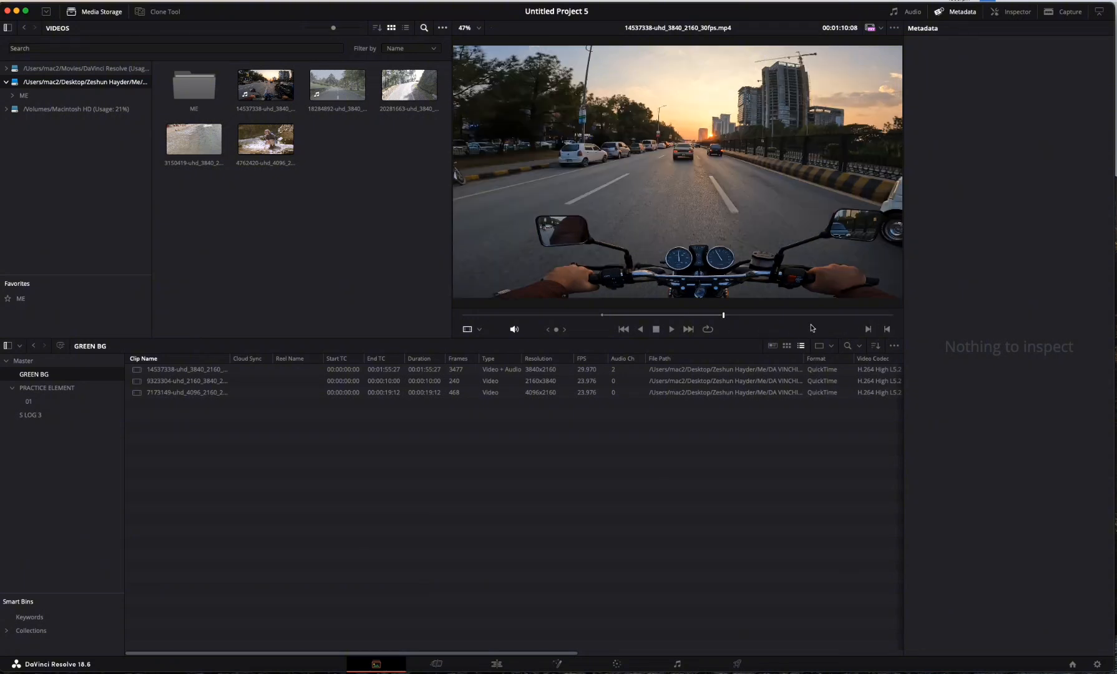
{"action": "left_click", "coordinate": [724, 317]}
Try to place the GREEN BG motorcycle clip on the Cut page timeline, then check the Edit page and return to the Media page
{"action": "left_click", "coordinate": [436, 663]}
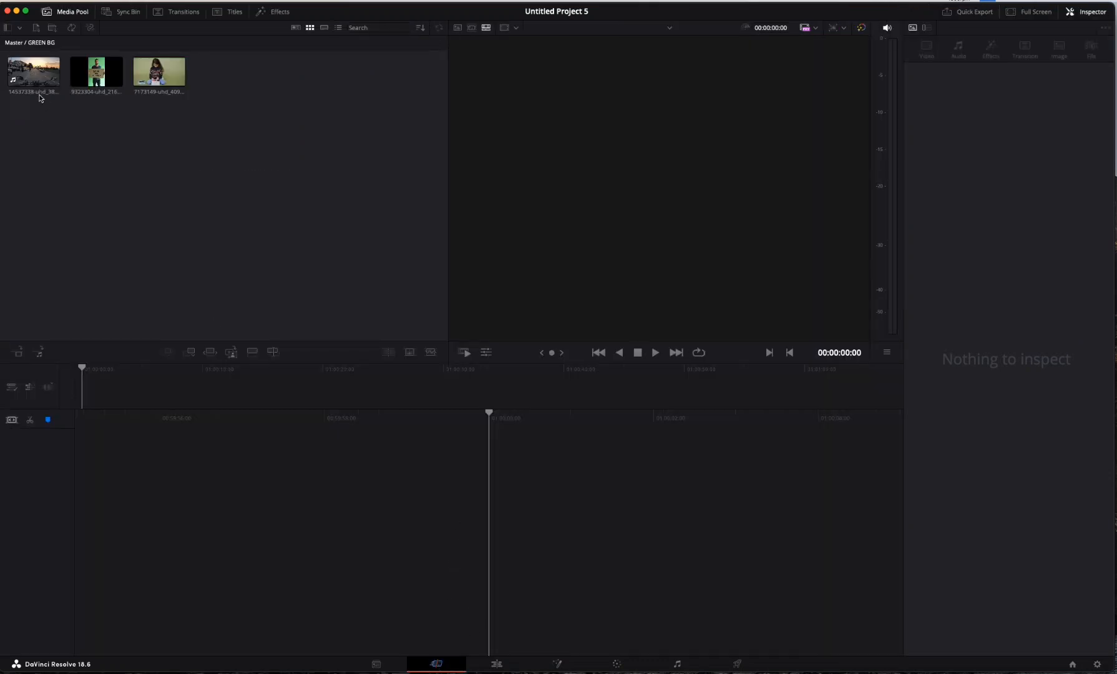
{"action": "left_click_drag", "start_coordinate": [39, 95], "coordinate": [257, 503]}
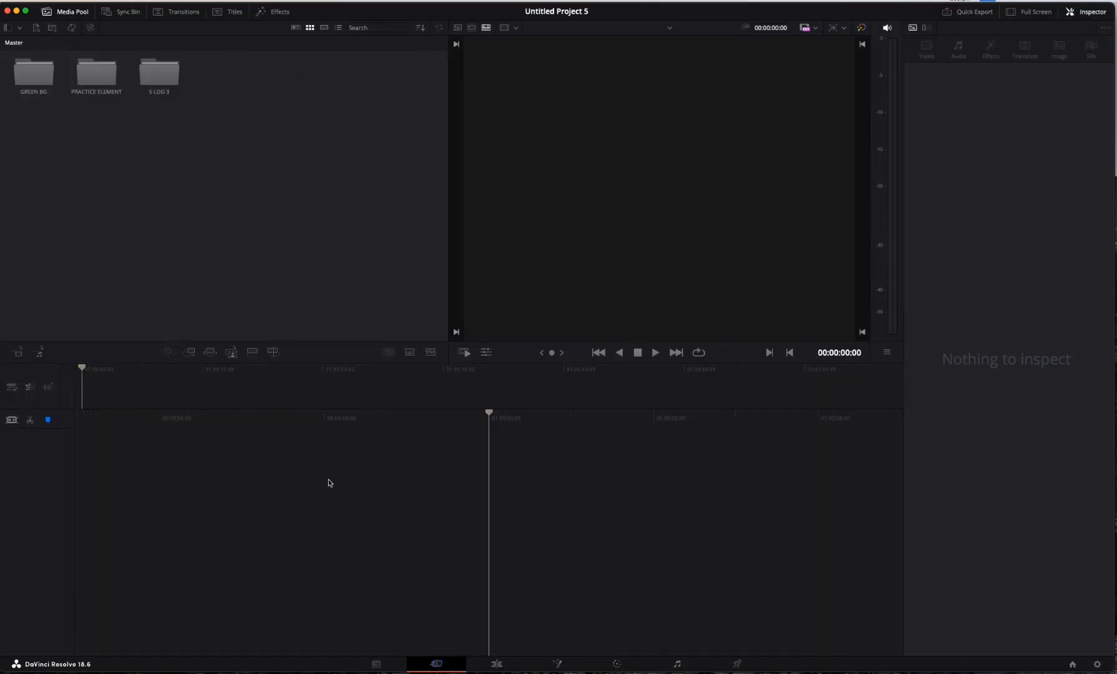
{"action": "left_click", "coordinate": [497, 664]}
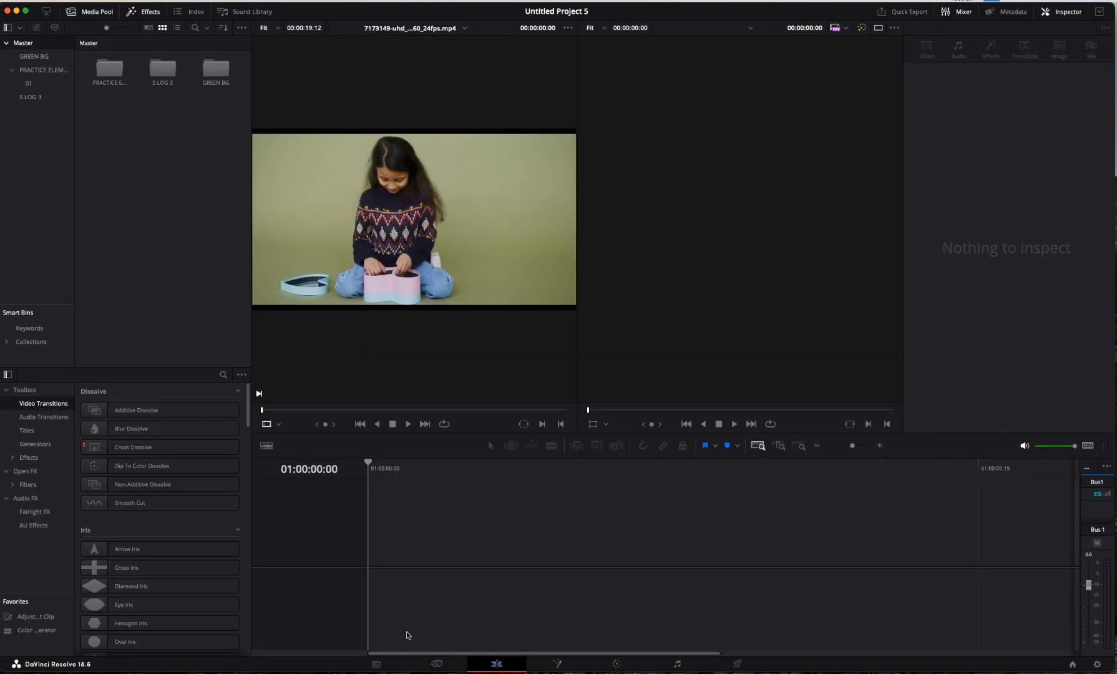
{"action": "left_click", "coordinate": [109, 69]}
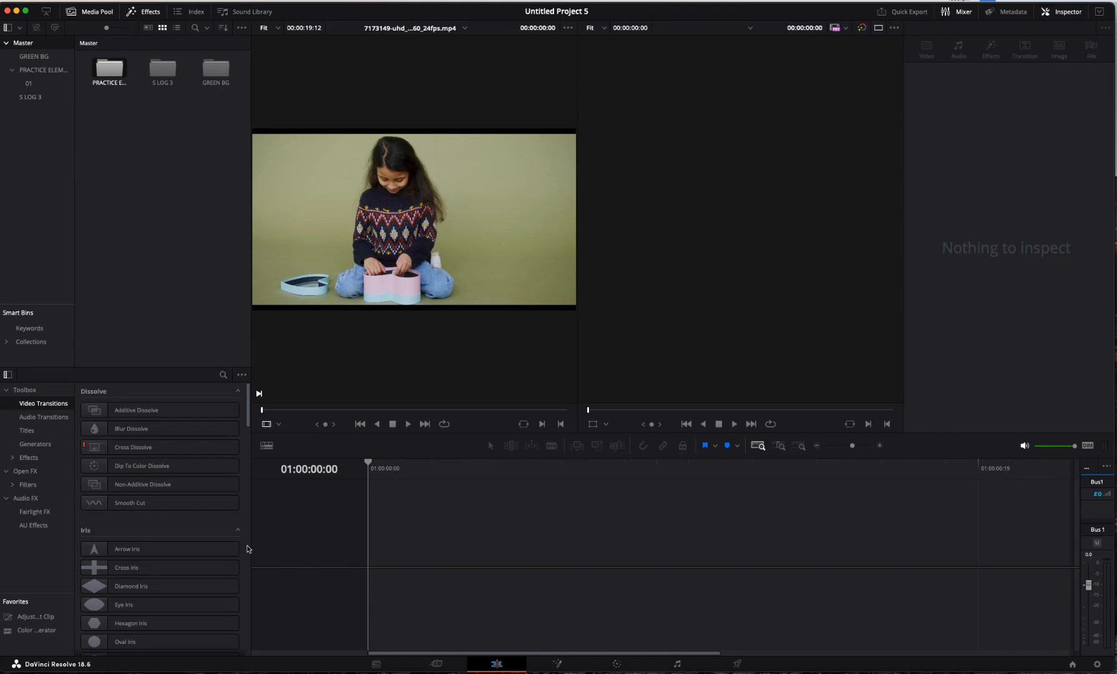
{"action": "left_click", "coordinate": [380, 664]}
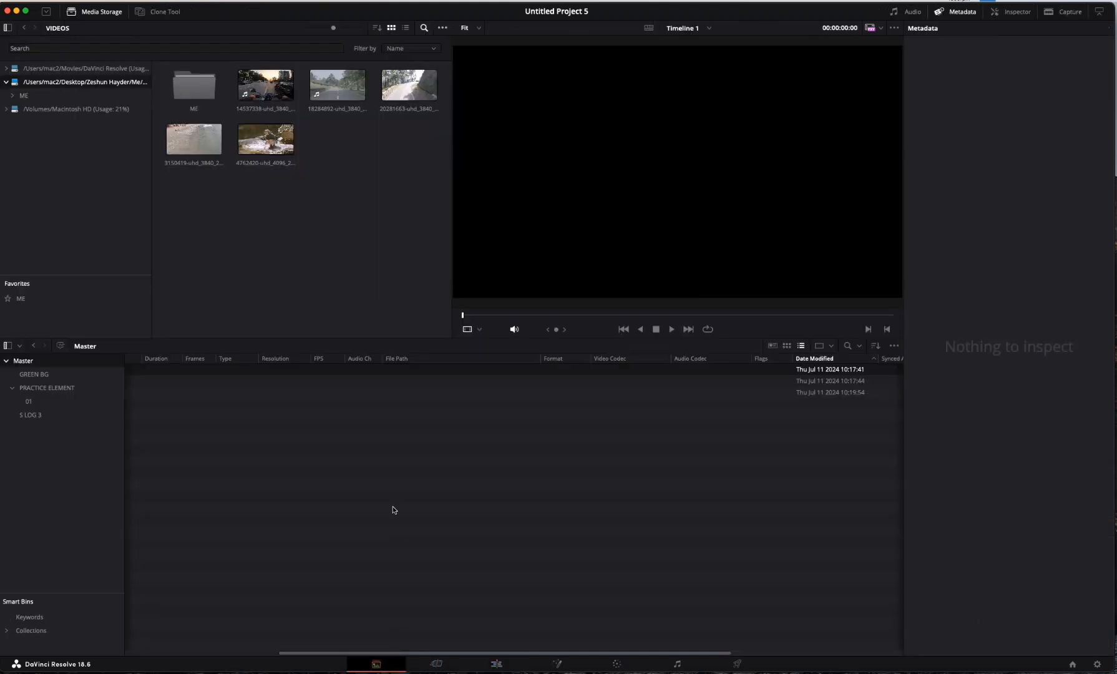
Mark the motorcycle clip in the VIDEOS folder with an In point at about 00:00:30 and an Out point at 00:01:09:26
{"action": "left_click", "coordinate": [250, 92]}
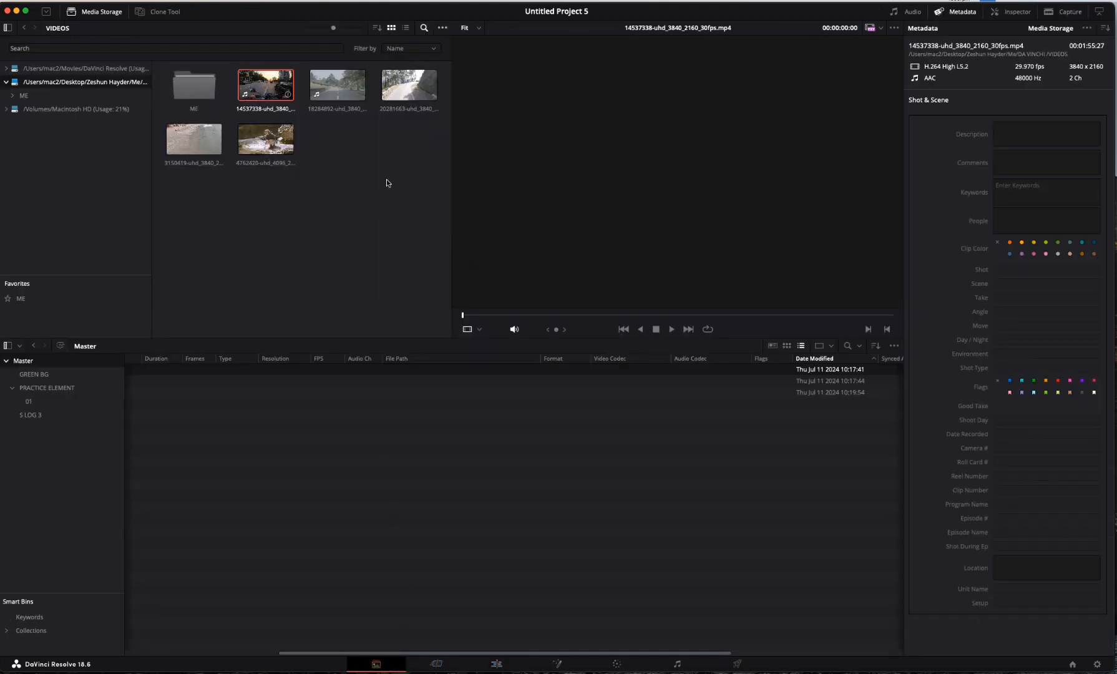
{"action": "left_click_drag", "start_coordinate": [465, 320], "coordinate": [576, 334]}
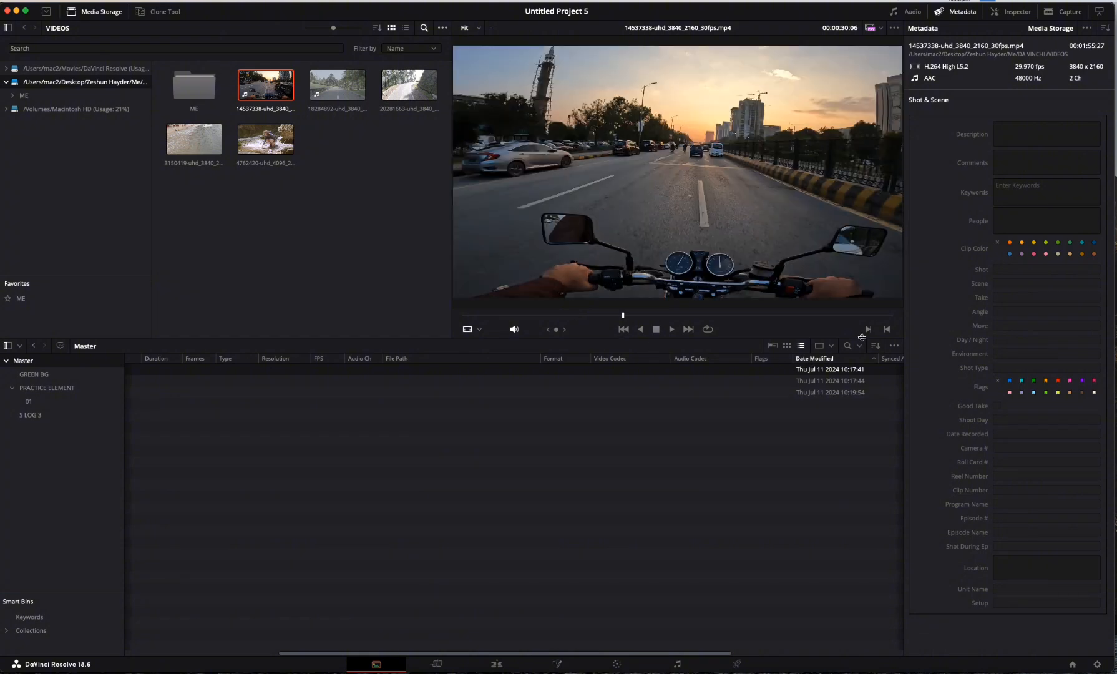
{"action": "left_click", "coordinate": [868, 329]}
{"action": "left_click_drag", "start_coordinate": [624, 317], "coordinate": [722, 315]}
{"action": "left_click", "coordinate": [886, 329]}
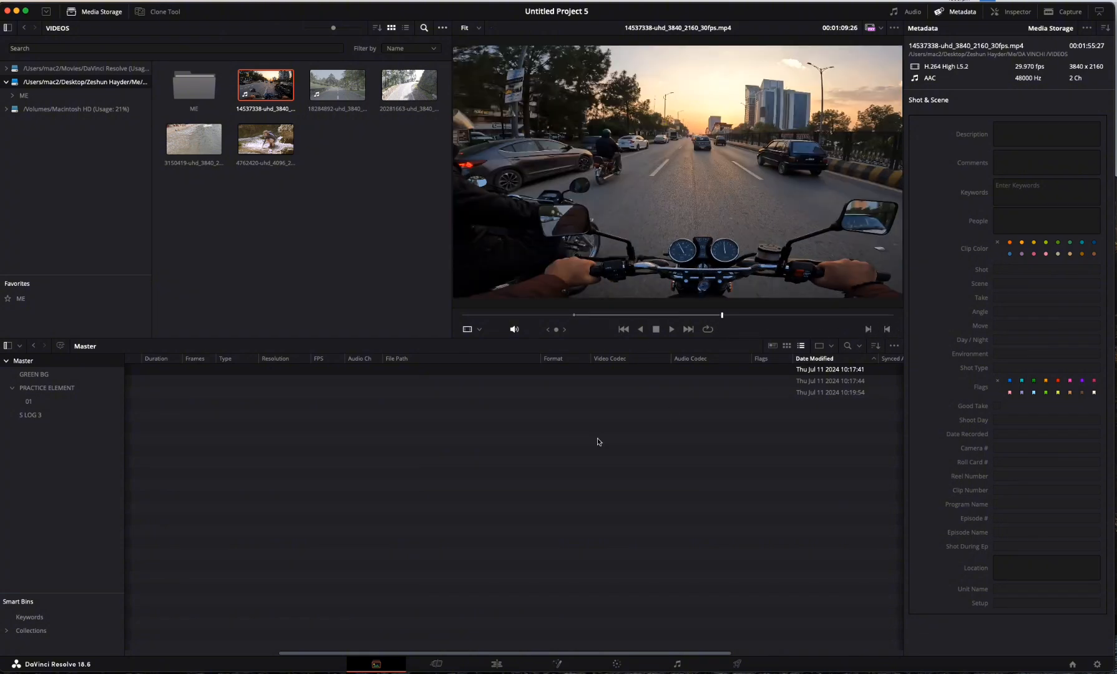
Add the marked motorcycle clip to the Master bin and switch to the Edit page
{"action": "left_click_drag", "start_coordinate": [265, 86], "coordinate": [257, 424]}
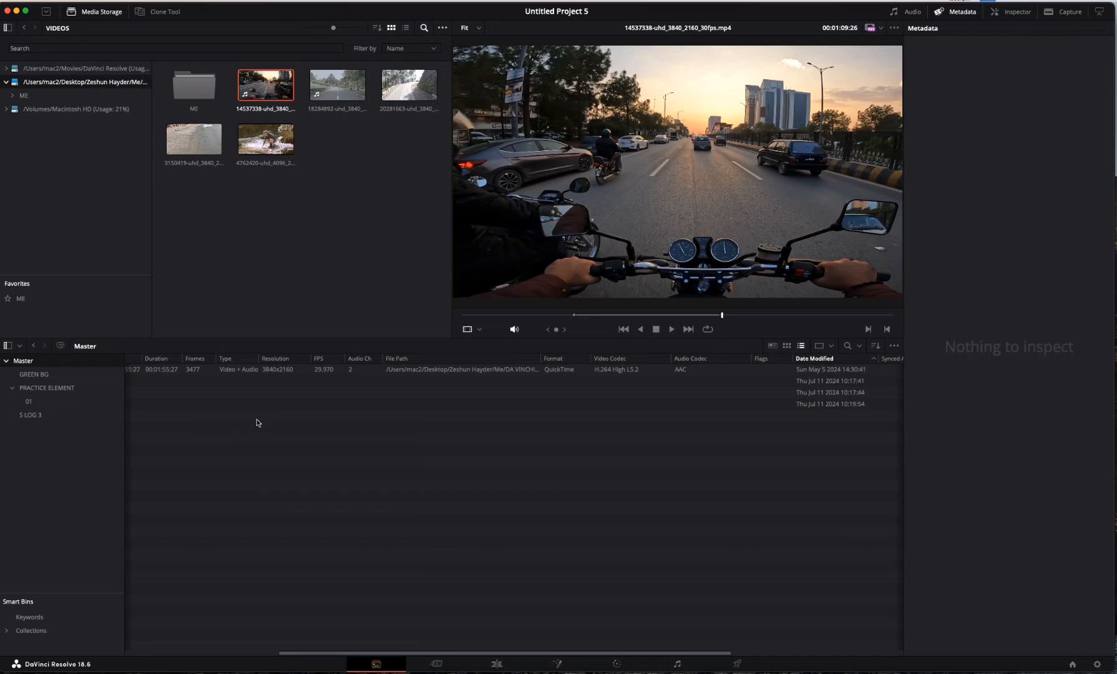
{"action": "left_click", "coordinate": [497, 663]}
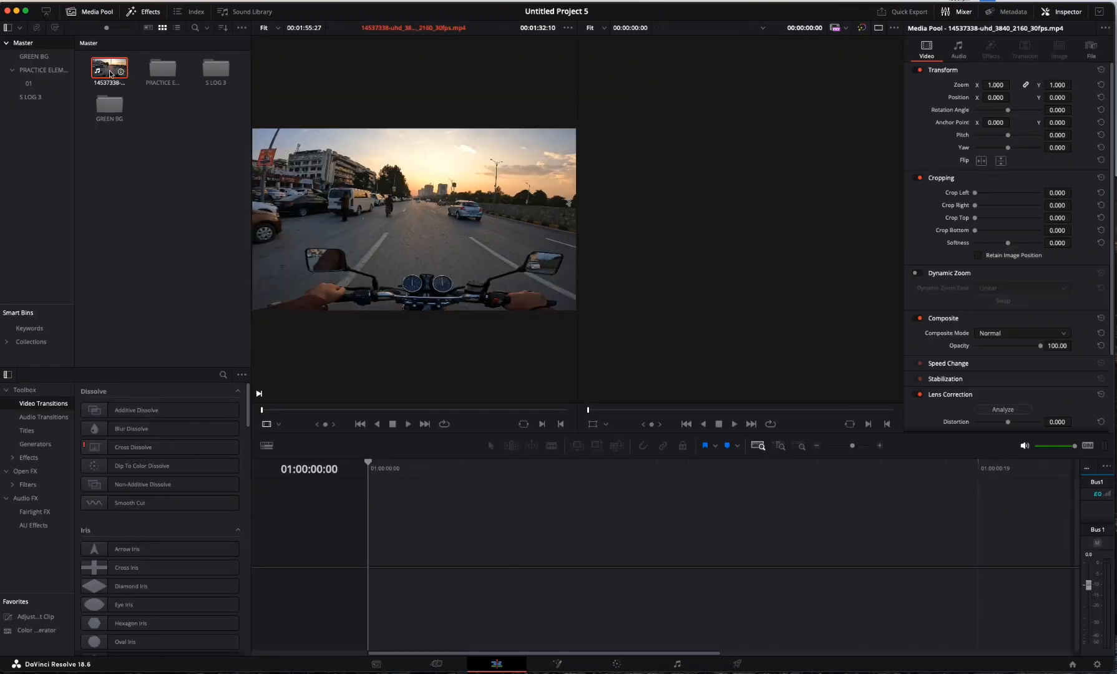
Place the motorcycle clip from the Master bin on a new timeline and return to the Media page
{"action": "left_click_drag", "start_coordinate": [125, 65], "coordinate": [420, 543]}
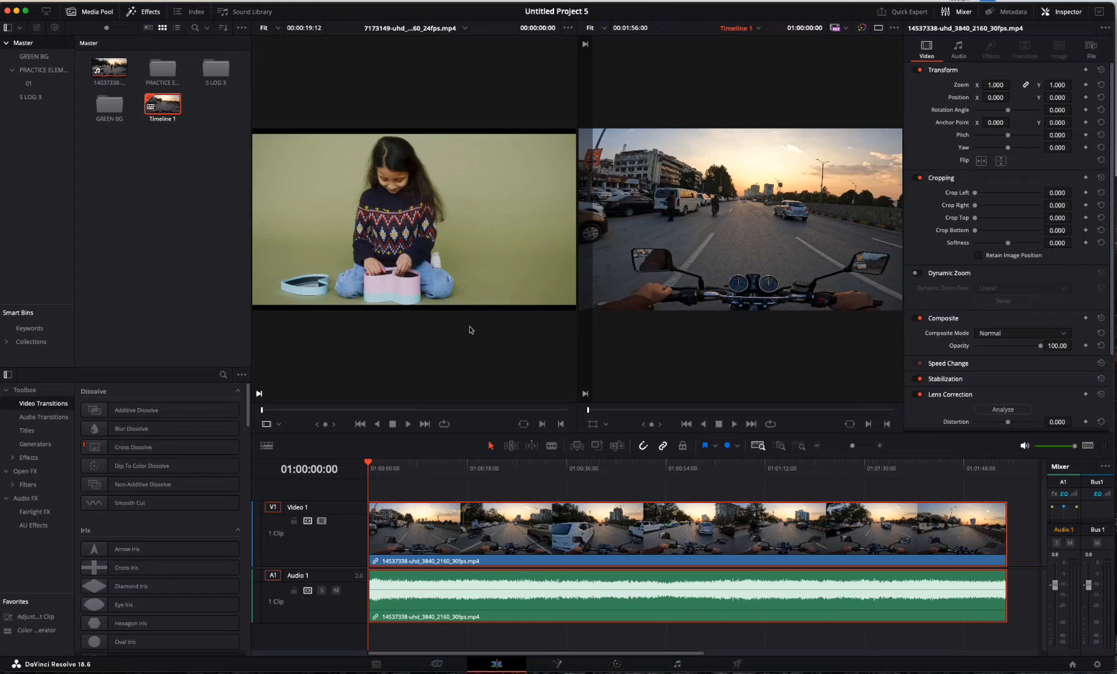
{"action": "left_click", "coordinate": [377, 663]}
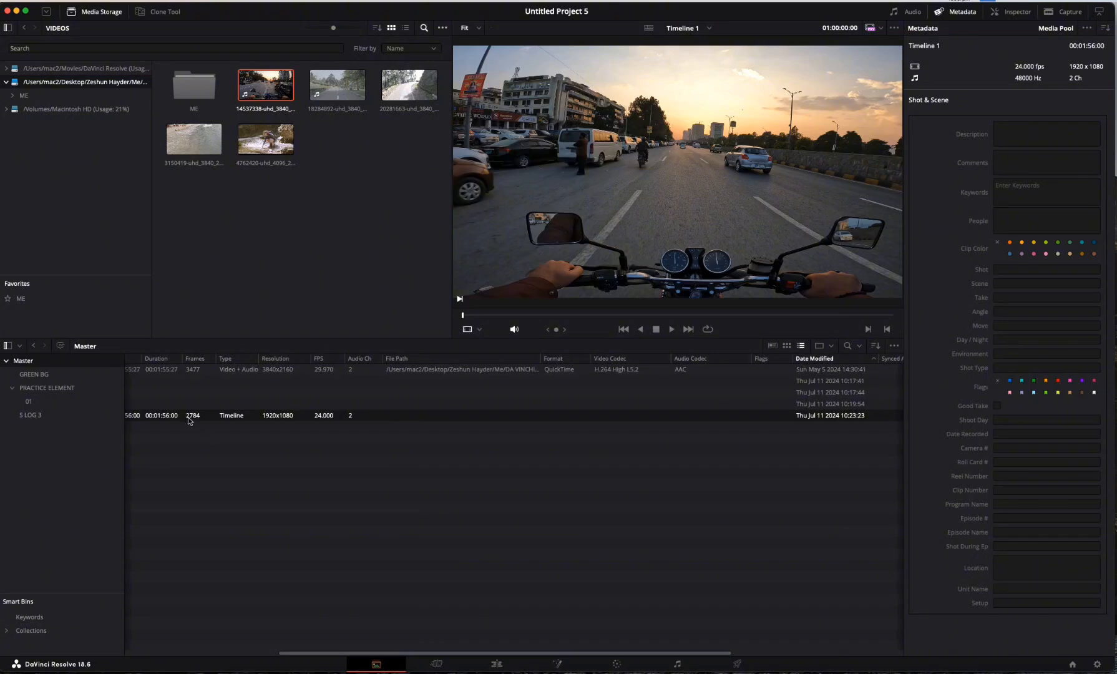
Show the Inspector for Timeline 1 and set its zoom to 0.900, position X to 132 and rotation angle to -107.180
{"action": "left_click", "coordinate": [1012, 11]}
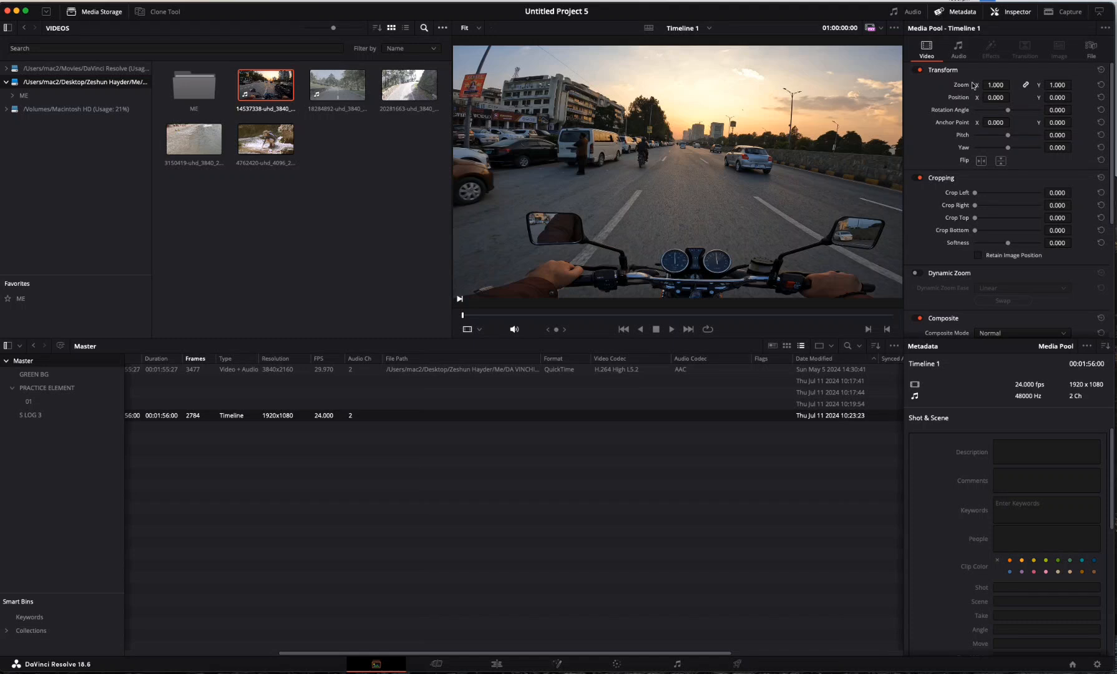
{"action": "left_click_drag", "start_coordinate": [993, 87], "coordinate": [1040, 87]}
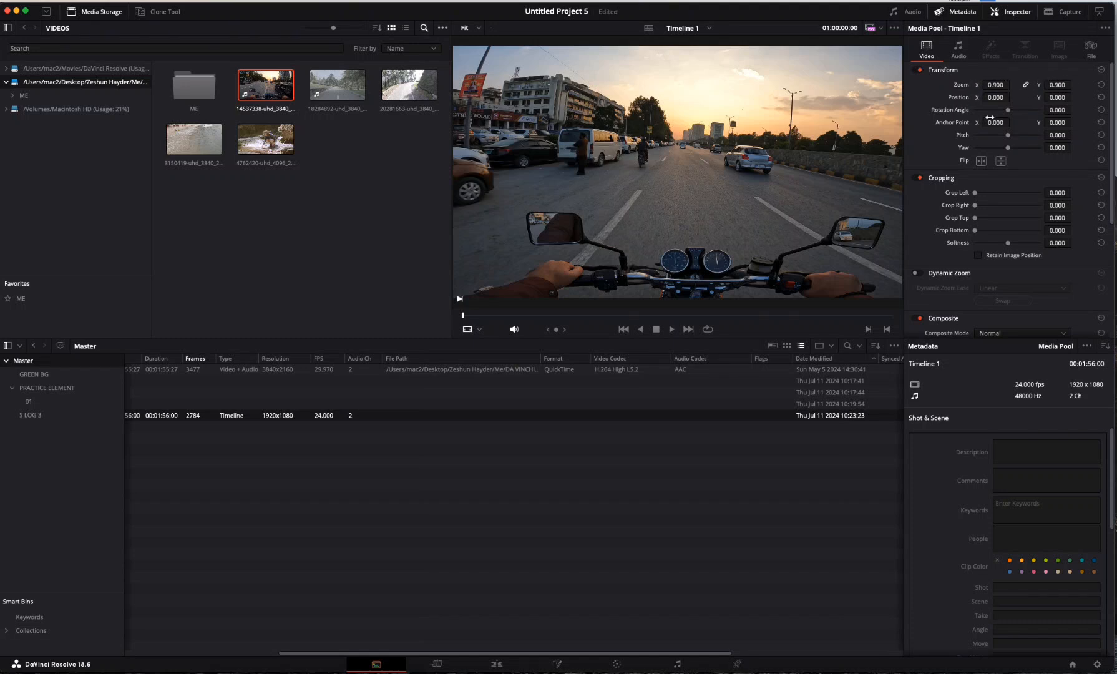
{"action": "left_click", "coordinate": [656, 330]}
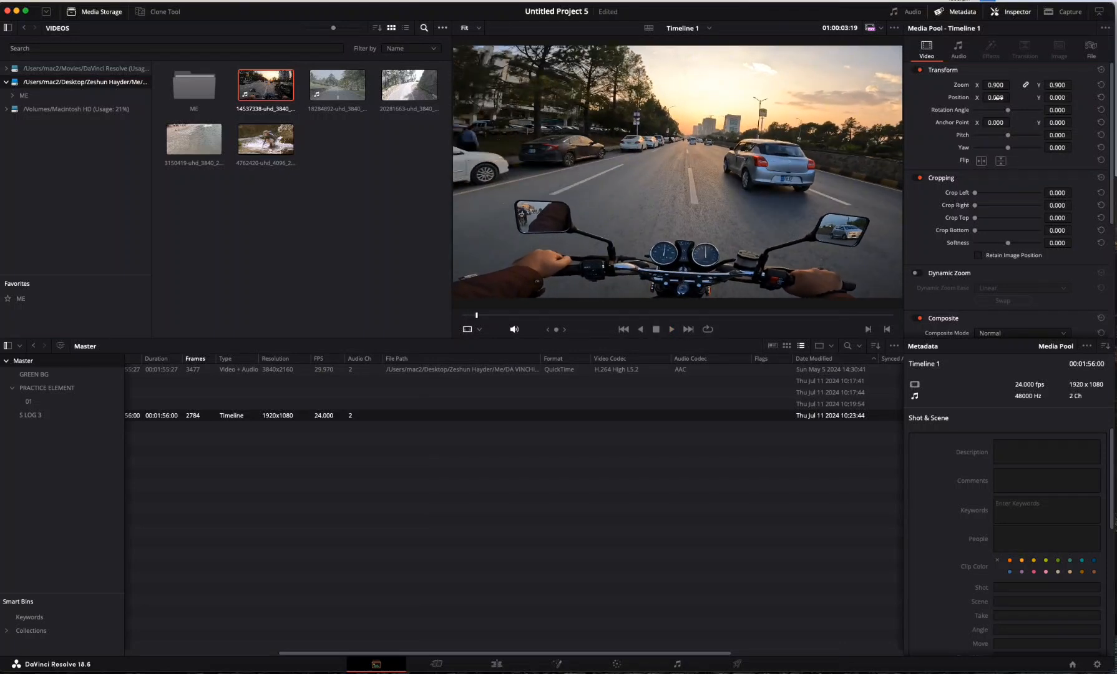
{"action": "mouse_move", "coordinate": [996, 97]}
{"action": "left_mouse_down"}
{"action": "mouse_move", "coordinate": [1045, 98]}
{"action": "mouse_move", "coordinate": [1003, 98]}
{"action": "mouse_move", "coordinate": [1015, 99]}
{"action": "mouse_move", "coordinate": [998, 115]}
{"action": "left_mouse_up"}
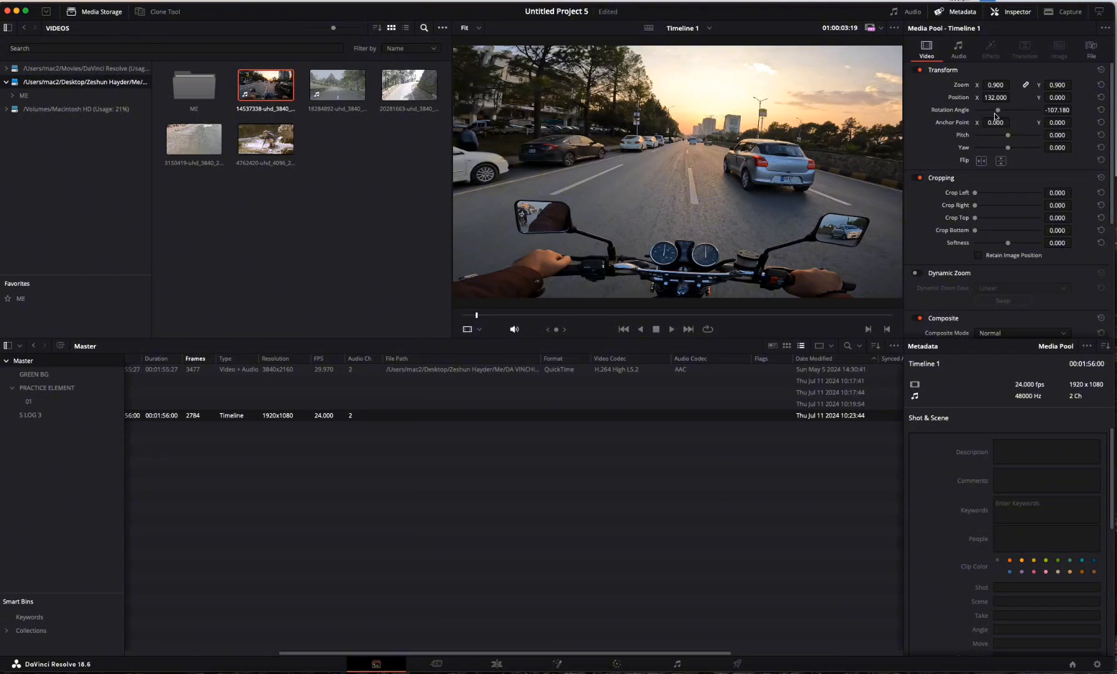
On the Edit page, set the motorcycle clip's zoom to 1.050, position to 228, 21, anchor point to 178, 25, pitch to 0.011, and adjust yaw
{"action": "left_click", "coordinate": [496, 664]}
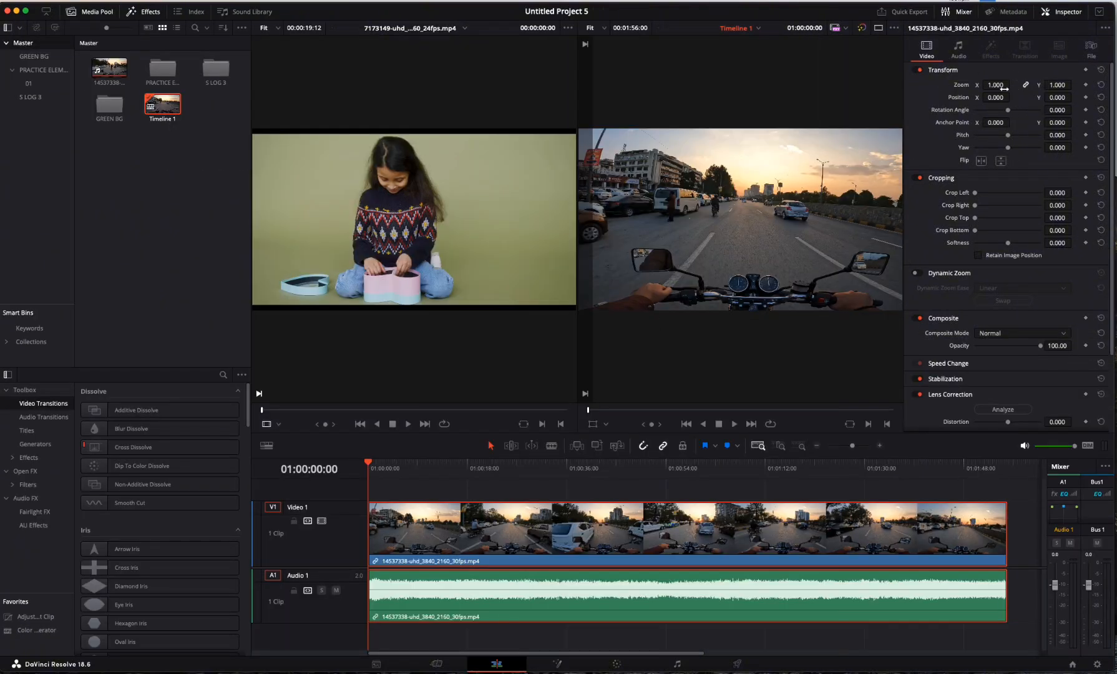
{"action": "left_click_drag", "start_coordinate": [1004, 88], "coordinate": [1074, 101]}
{"action": "left_click_drag", "start_coordinate": [993, 124], "coordinate": [1074, 125]}
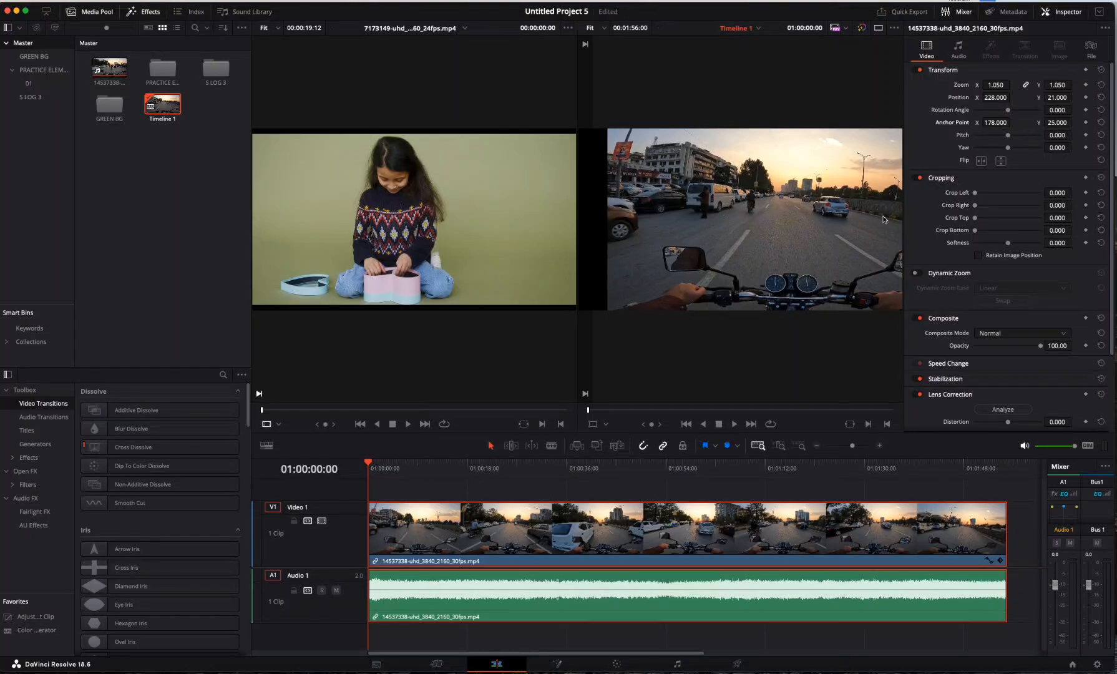
{"action": "mouse_move", "coordinate": [1009, 136]}
{"action": "left_mouse_down"}
{"action": "mouse_move", "coordinate": [1026, 133]}
{"action": "mouse_move", "coordinate": [1013, 146]}
{"action": "left_mouse_up"}
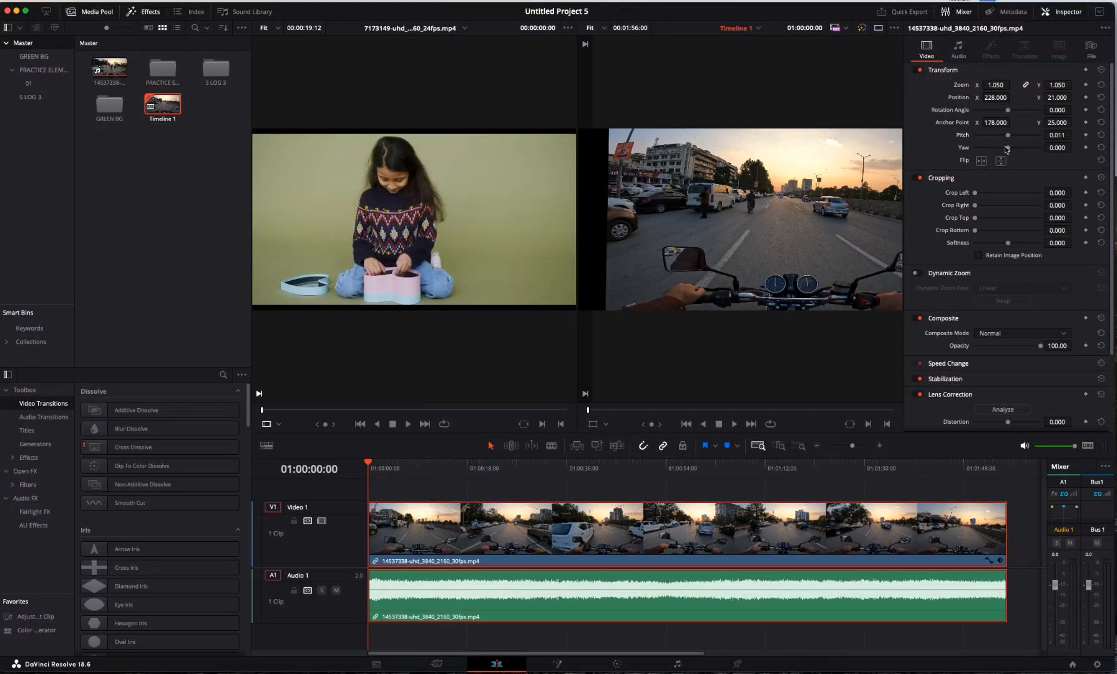
{"action": "mouse_move", "coordinate": [1008, 147]}
{"action": "left_mouse_down"}
{"action": "mouse_move", "coordinate": [1020, 147]}
{"action": "mouse_move", "coordinate": [980, 149]}
{"action": "mouse_move", "coordinate": [1027, 149]}
{"action": "mouse_move", "coordinate": [1000, 149]}
{"action": "left_mouse_up"}
Collapse the clip's Transform and Cropping settings and return to the Media page
{"action": "left_click", "coordinate": [943, 71]}
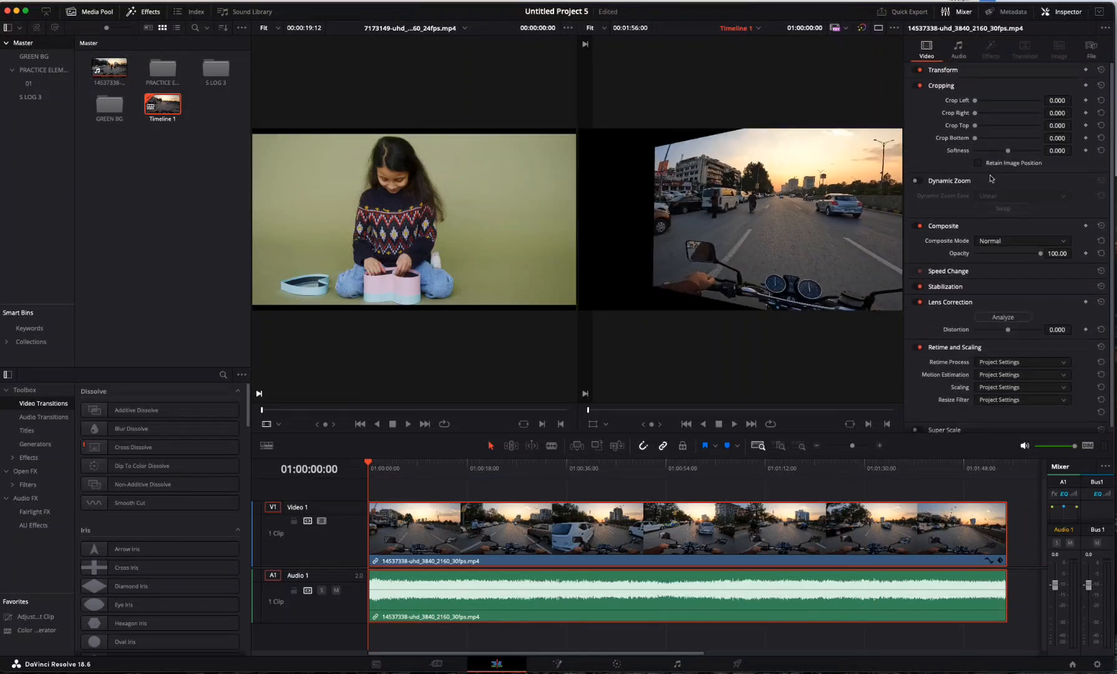
{"action": "mouse_move", "coordinate": [974, 102]}
{"action": "left_mouse_down"}
{"action": "mouse_move", "coordinate": [1013, 101]}
{"action": "mouse_move", "coordinate": [962, 113]}
{"action": "left_mouse_up"}
{"action": "left_click", "coordinate": [974, 85]}
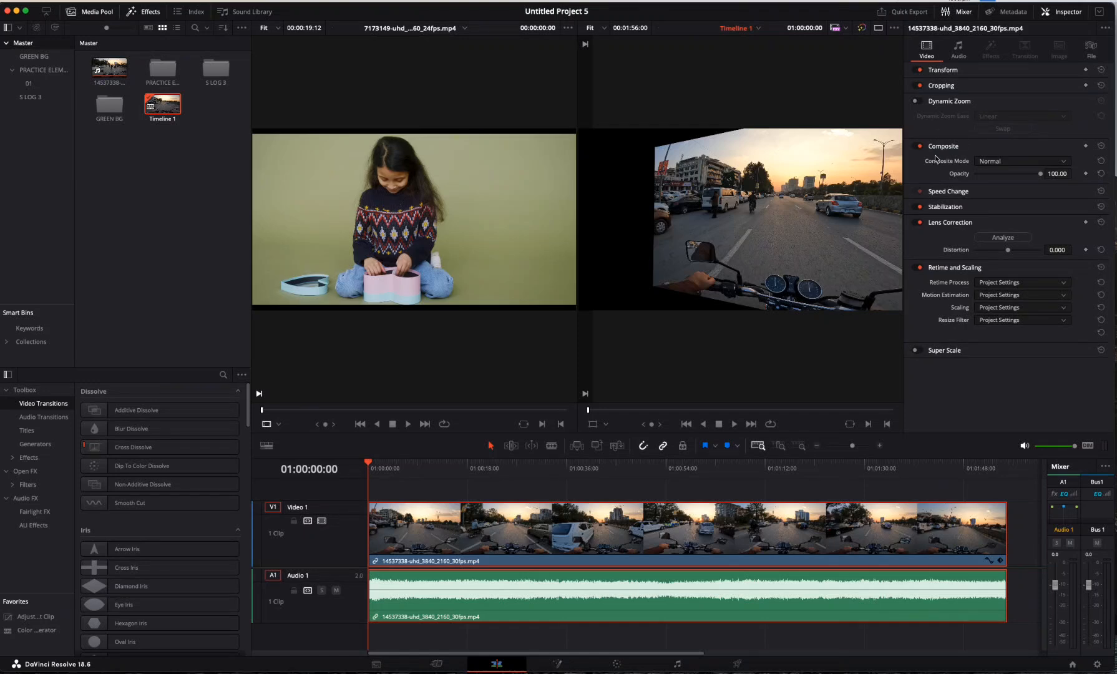
{"action": "left_click", "coordinate": [382, 665]}
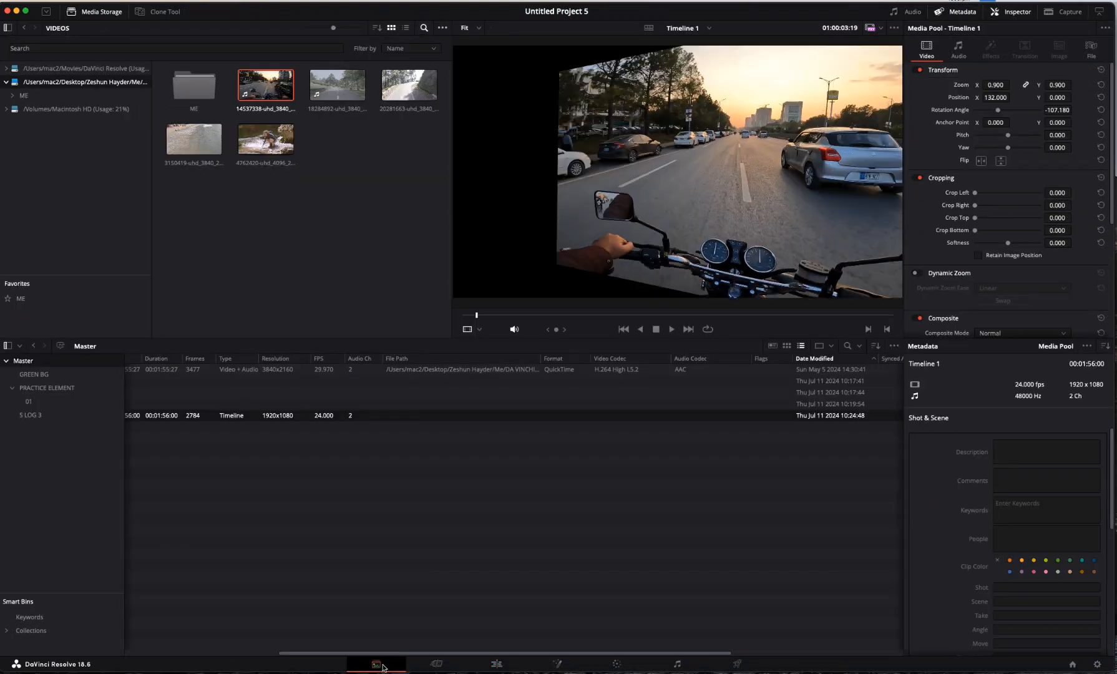